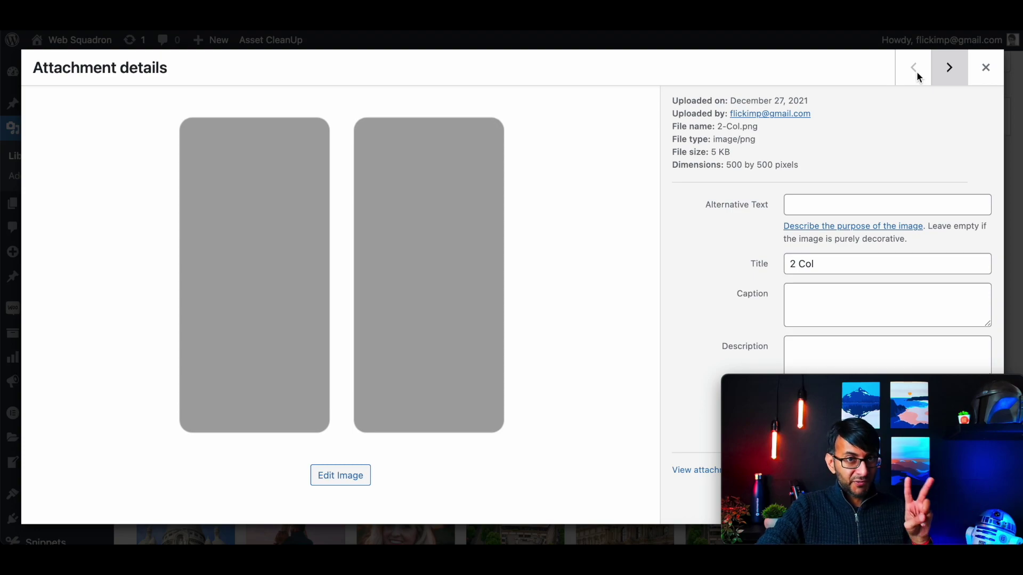
Step: Step through the attachment details from 2-Col.png to 4-Col.png, then to 3-Col.png
click(951, 72)
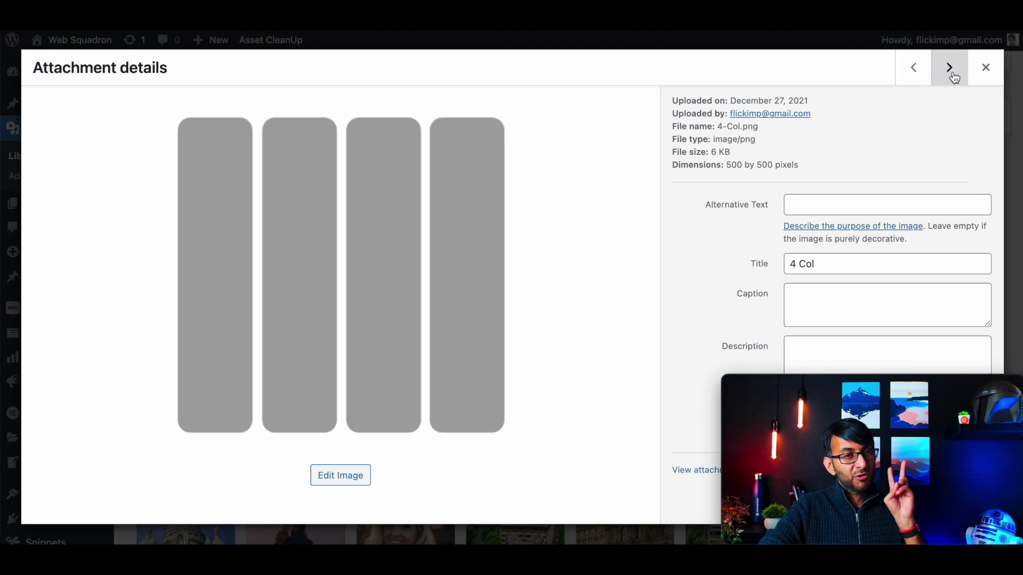
click(953, 75)
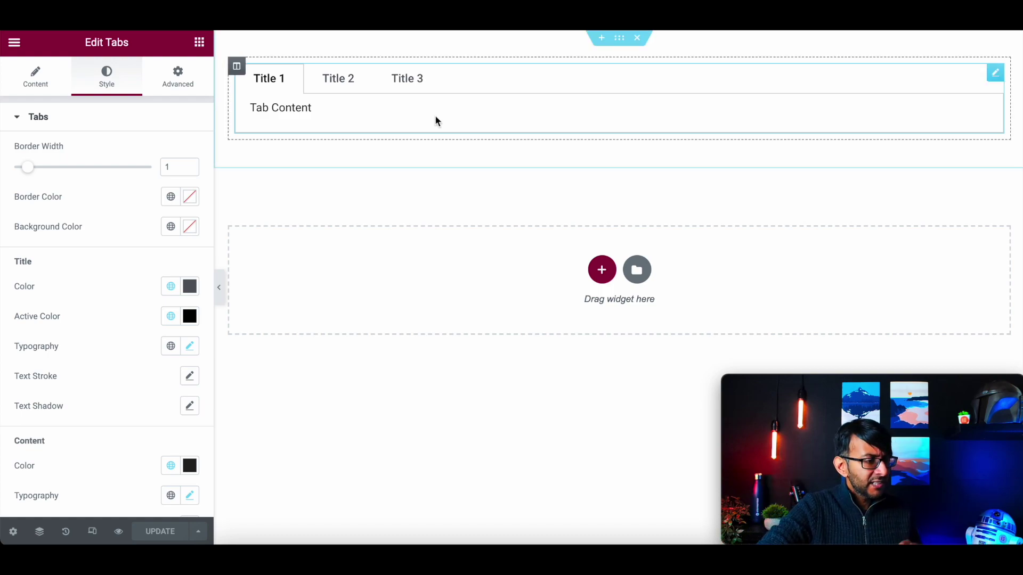
Step: Open the surrounding section's settings, then return to the Tabs widget's settings and its Content tab
click(618, 38)
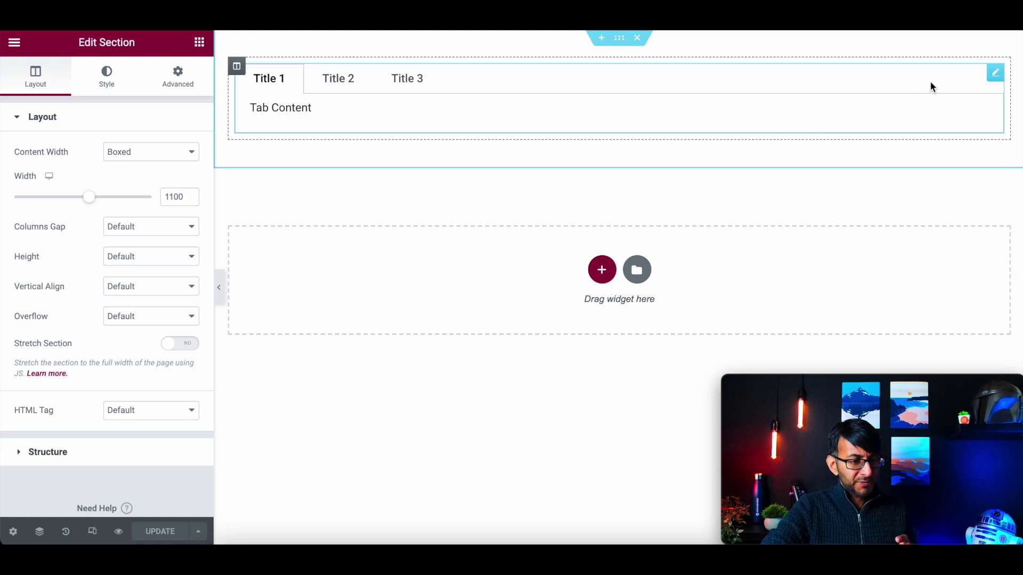
click(992, 78)
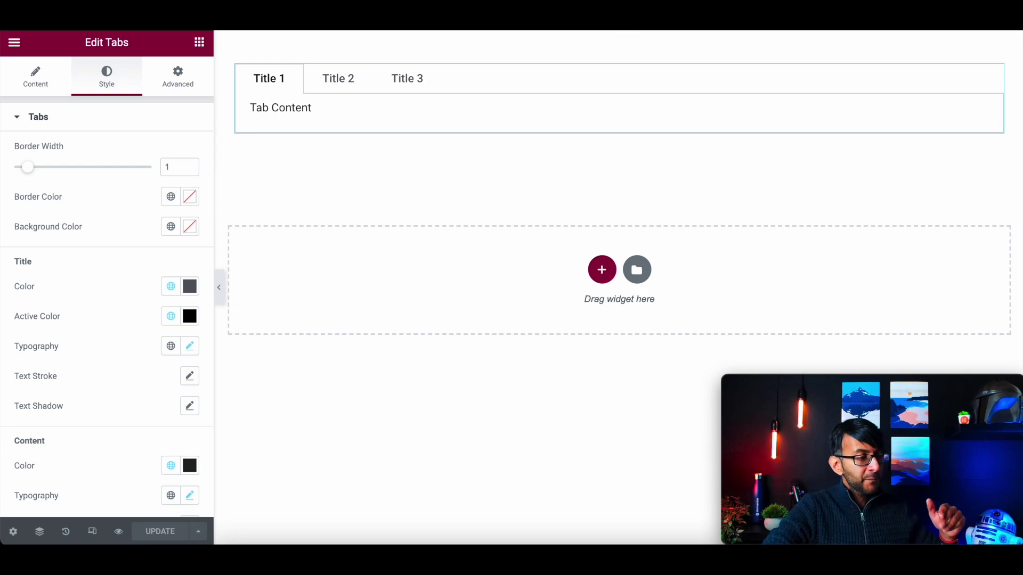
click(53, 77)
Step: Search the widget library for 'tab' and open the existing Tabs widget's settings
click(199, 42)
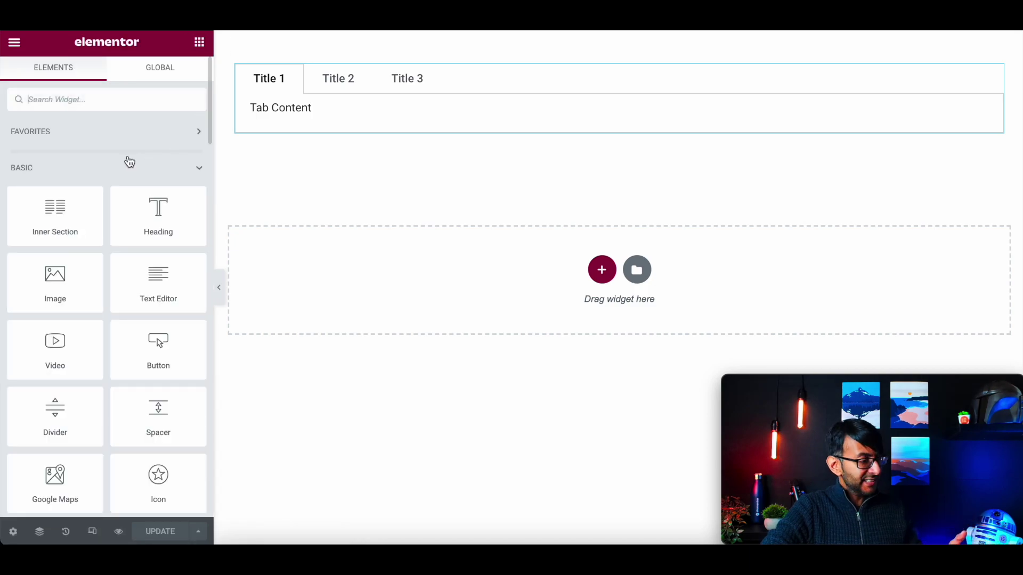
click(154, 101)
text(tab)
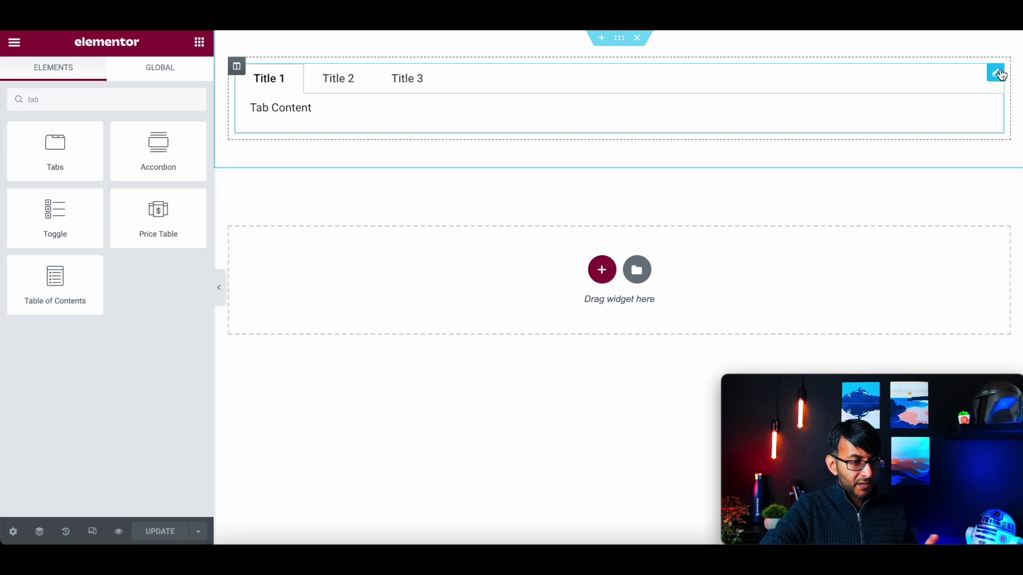
click(395, 100)
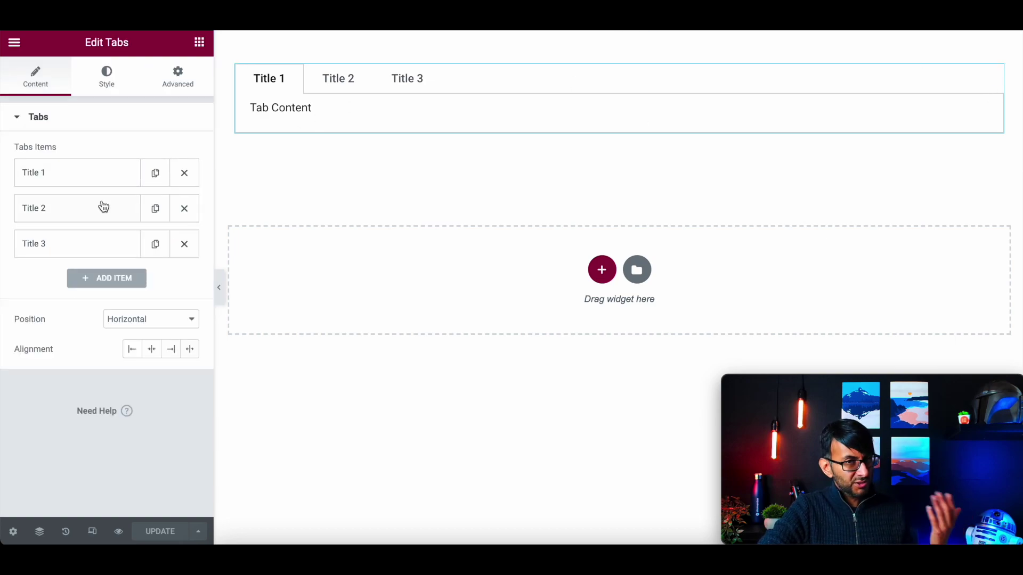
Step: Preview the Title 1, 2 and 3 tabs with the editor panel shown, then collapsed
click(338, 78)
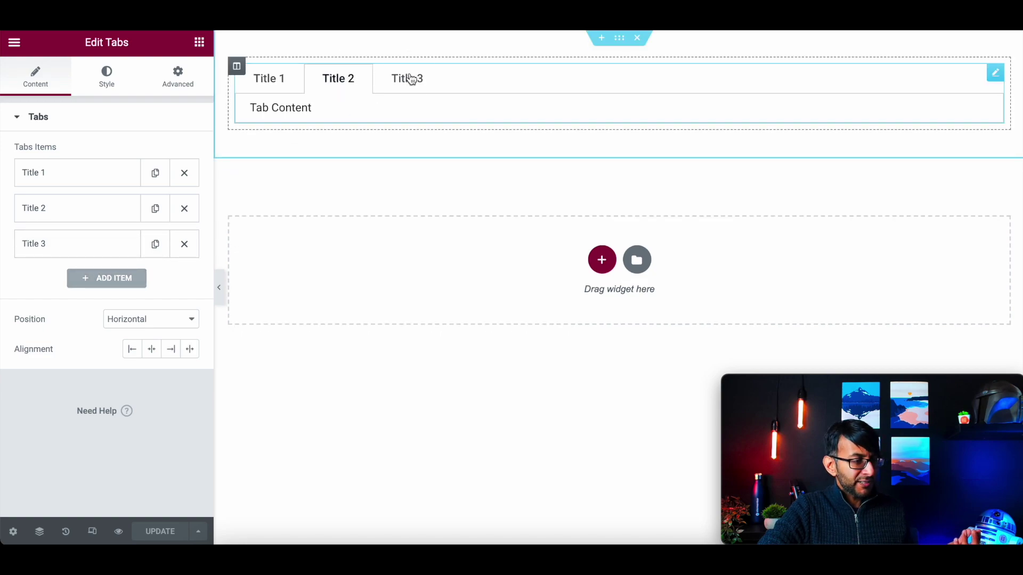
click(407, 78)
click(292, 87)
click(218, 288)
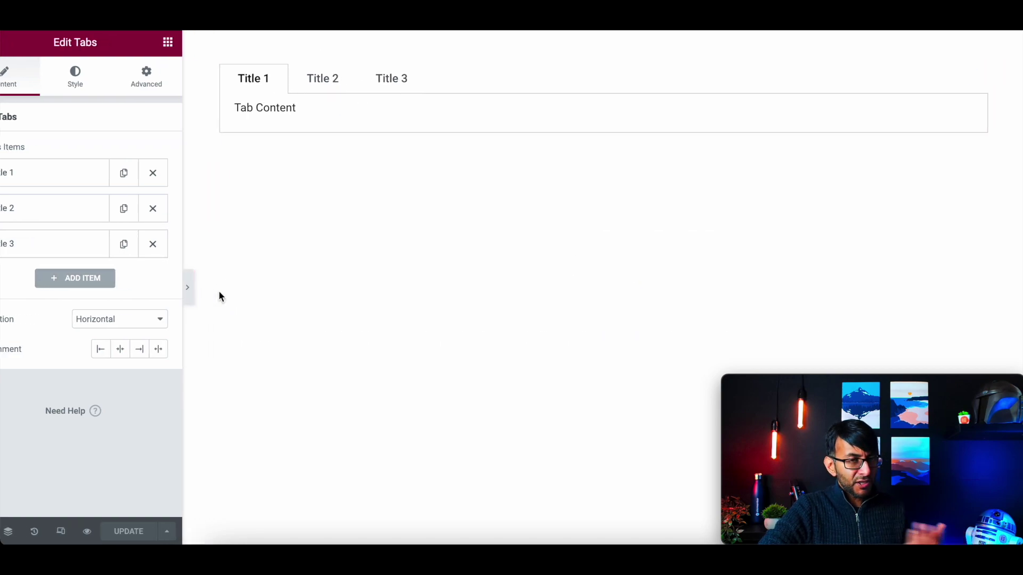
click(288, 82)
click(231, 85)
click(167, 85)
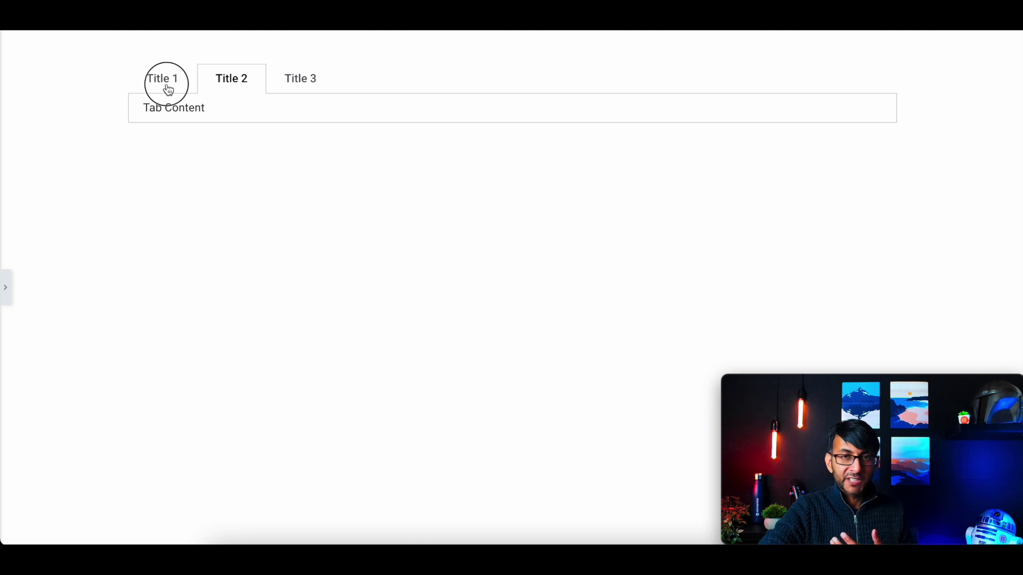
click(5, 287)
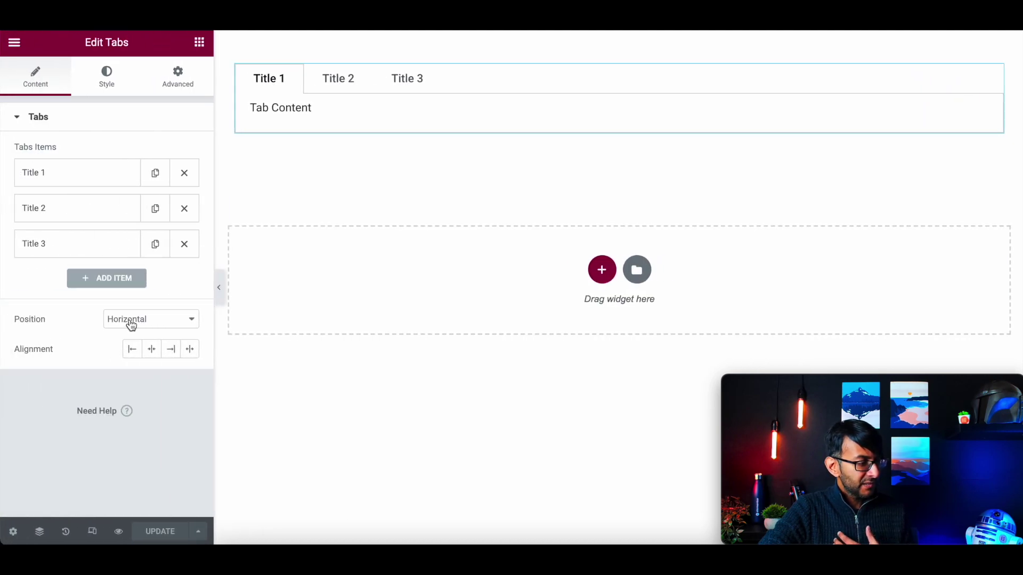
Step: Keep the tab position Horizontal after trying Vertical, and set alignment to Center
click(134, 324)
click(150, 348)
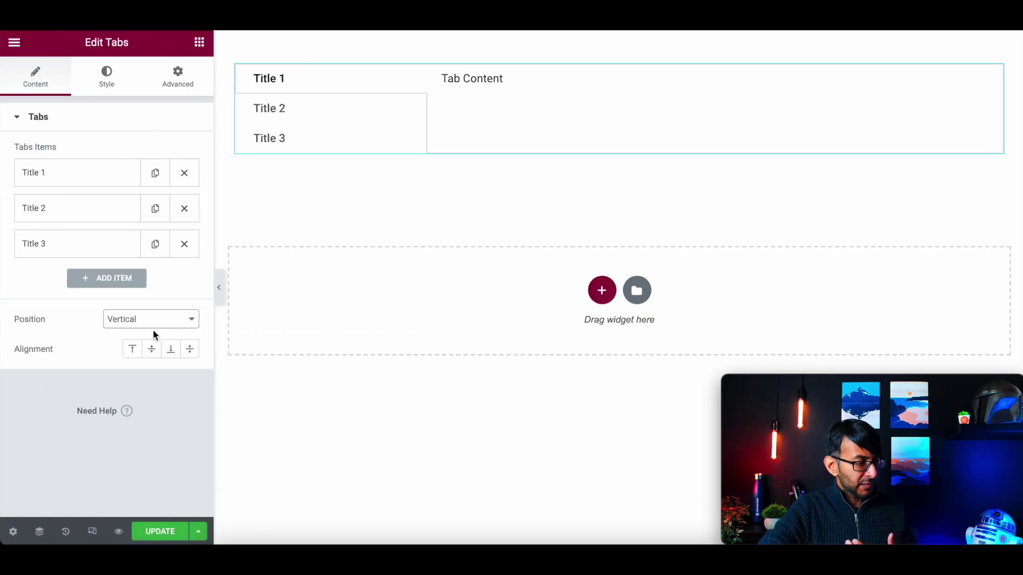
click(157, 324)
click(145, 337)
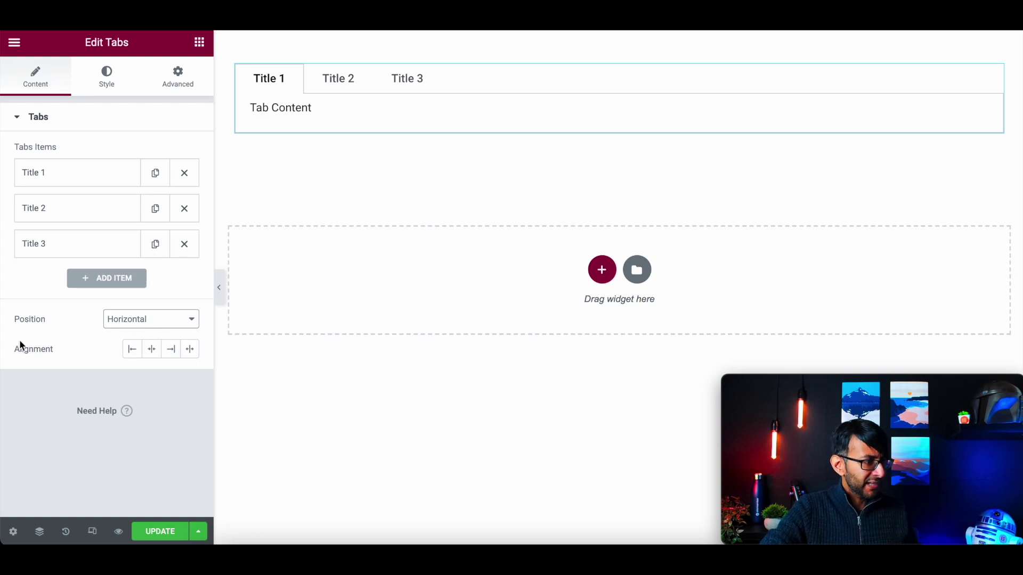
click(152, 351)
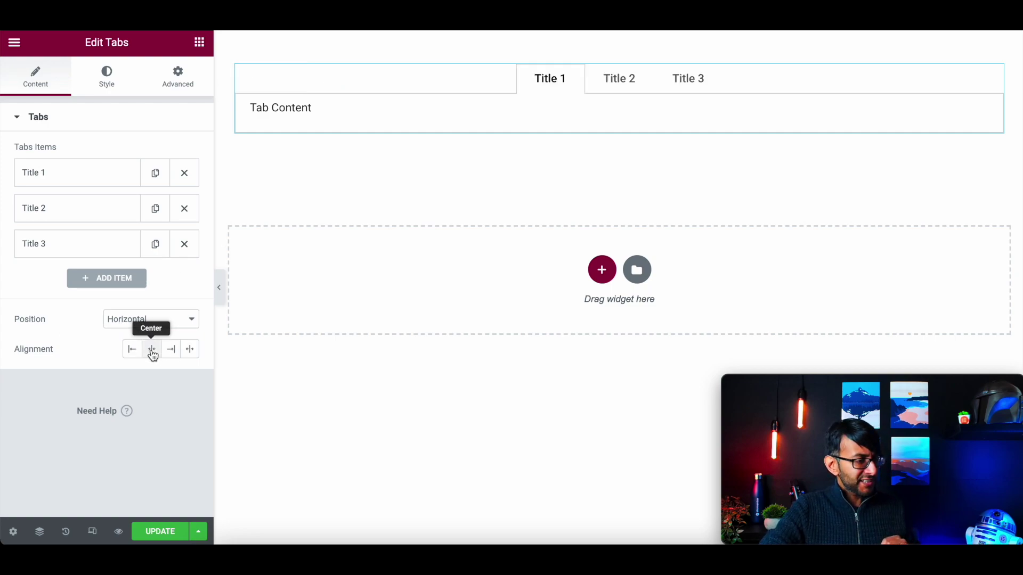
click(189, 352)
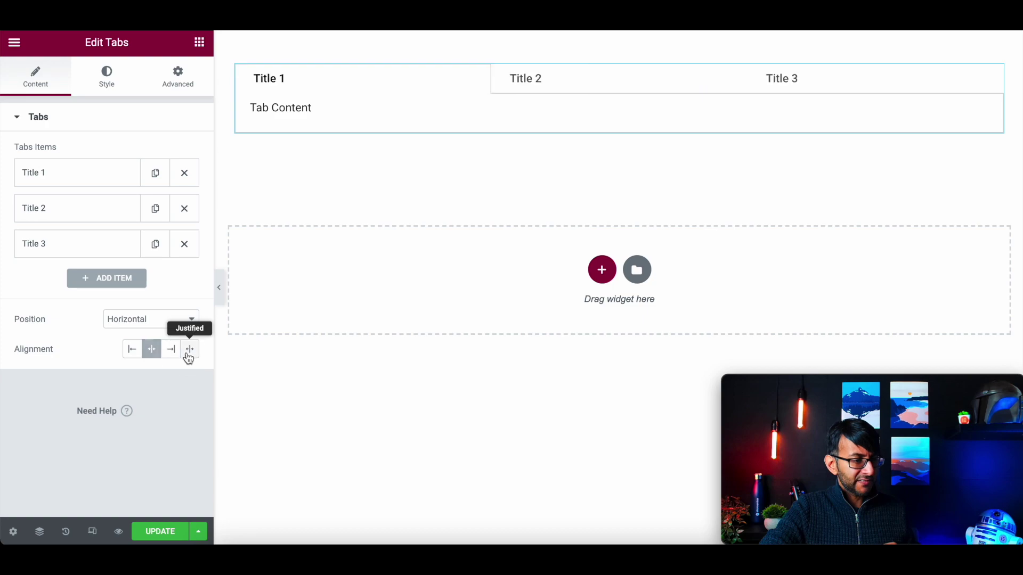
click(167, 355)
click(158, 356)
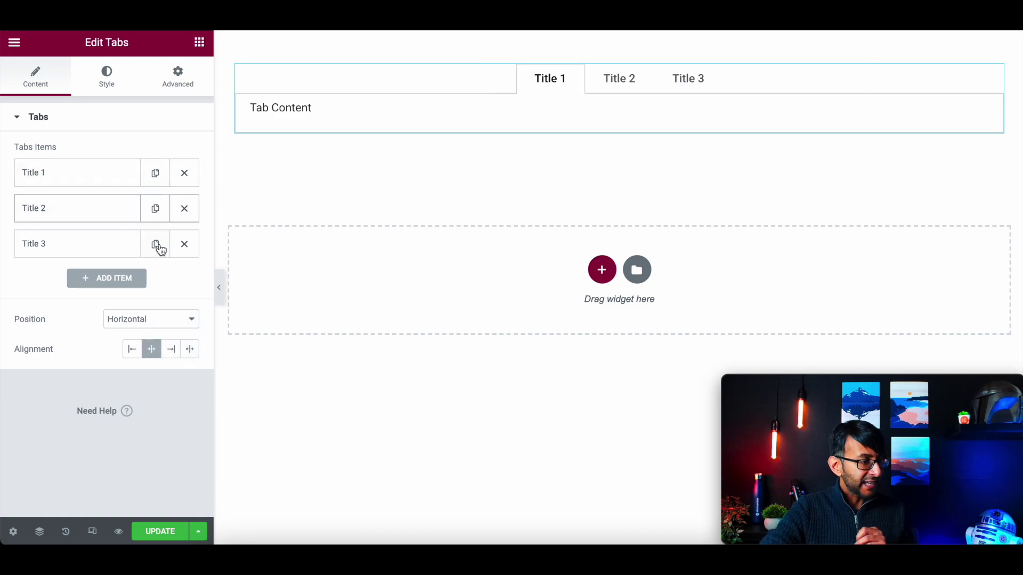
Step: Delete the Title 3 and Title 2 tabs and expand Title 1's settings
click(182, 245)
click(183, 211)
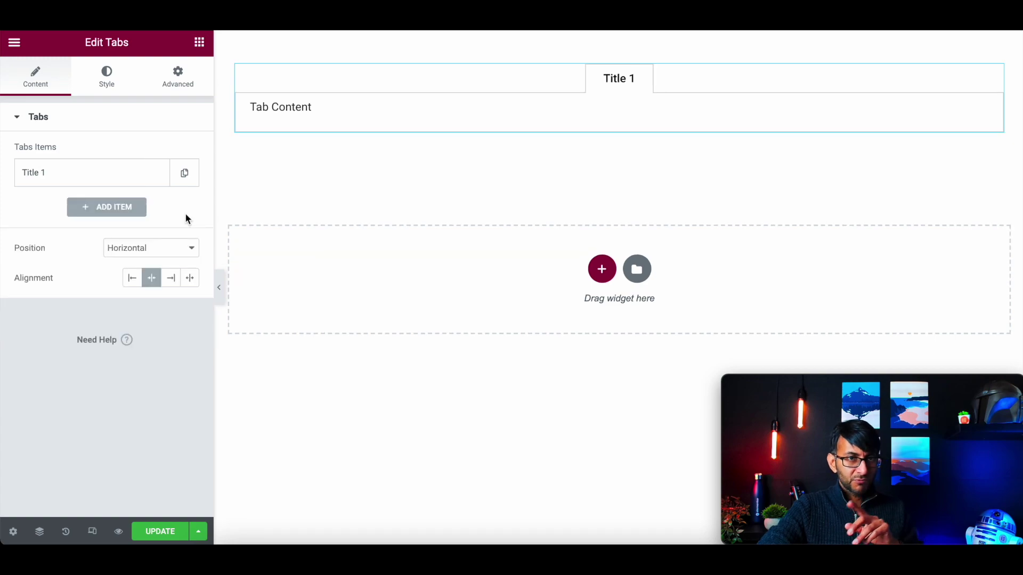
click(68, 171)
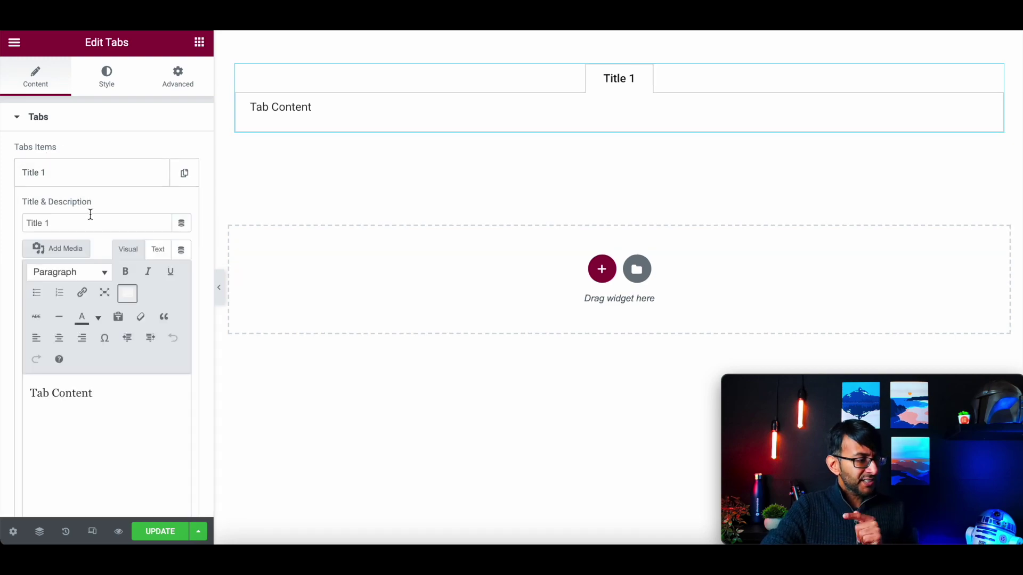
Step: Replace the Title 1 title with pasted IMG markup for the 2-Col.png icon
drag(41, 217, 3, 218)
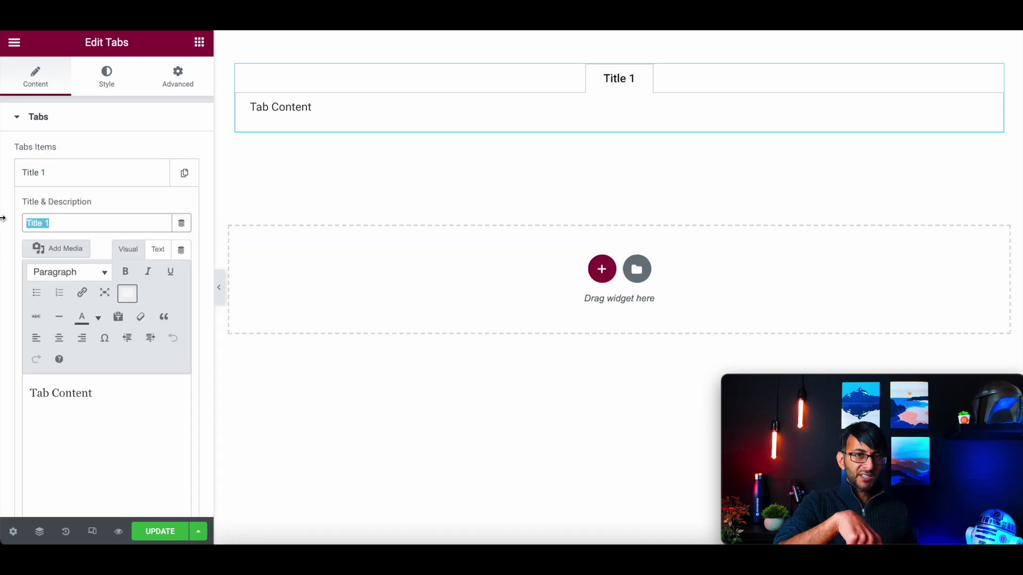
text(schshghfdhfdh)
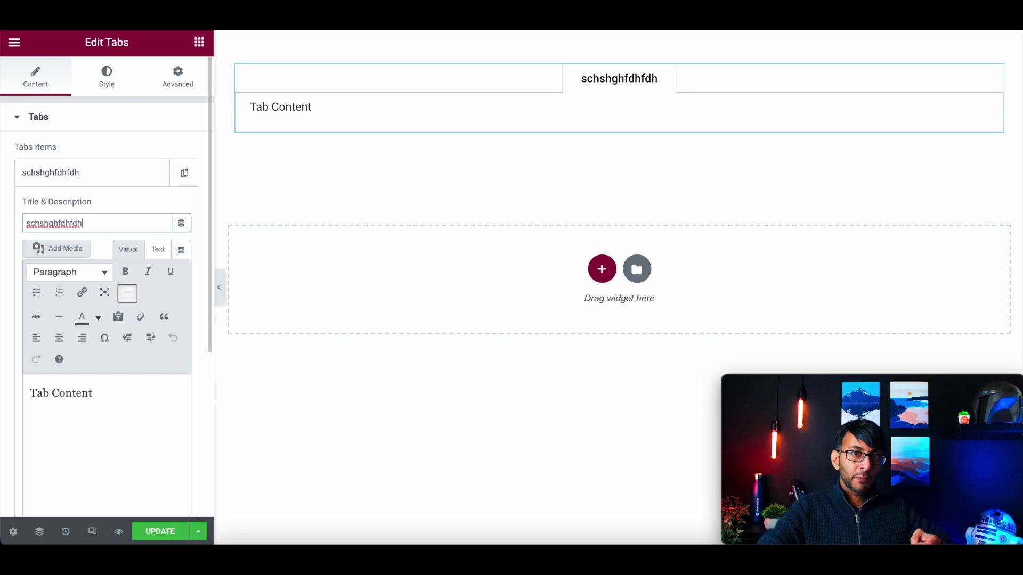
key(ctrl+a)
text(<div><IMG SRC="https://staging3.websquadron.co.uk/wp-content/uploads/2-Col.png" Align="Middle" style="width:100px;text-align:center"><span style="vertical-align:sub;"></span></div>)
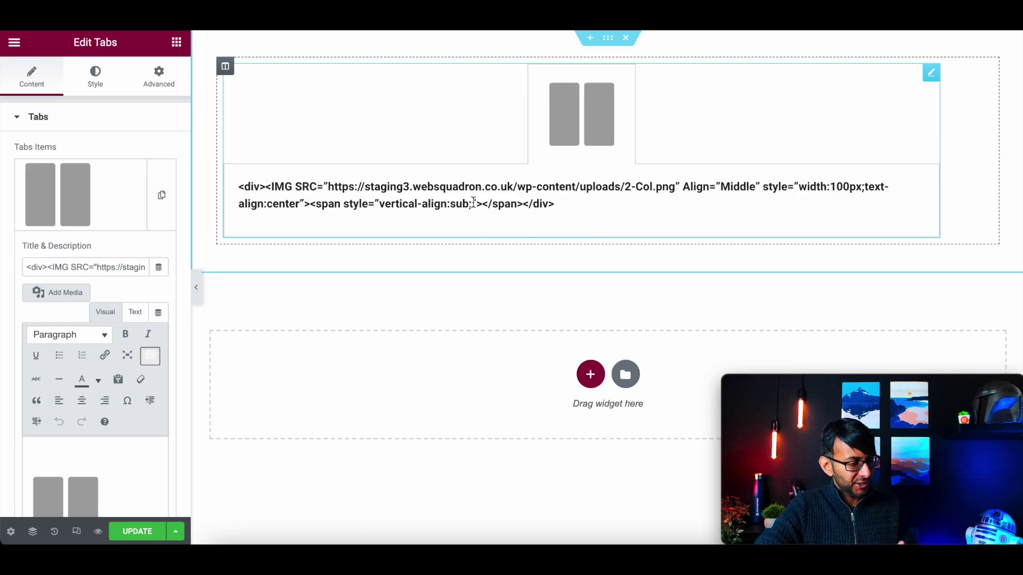
Step: Edit the width value in the tab's content from 100px toward 30px
click(328, 186)
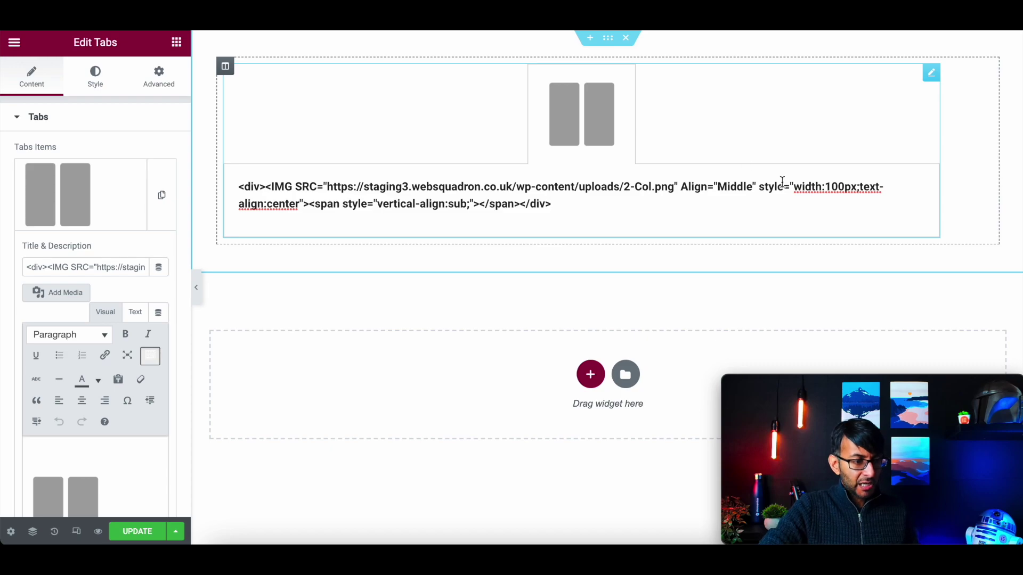
click(838, 187)
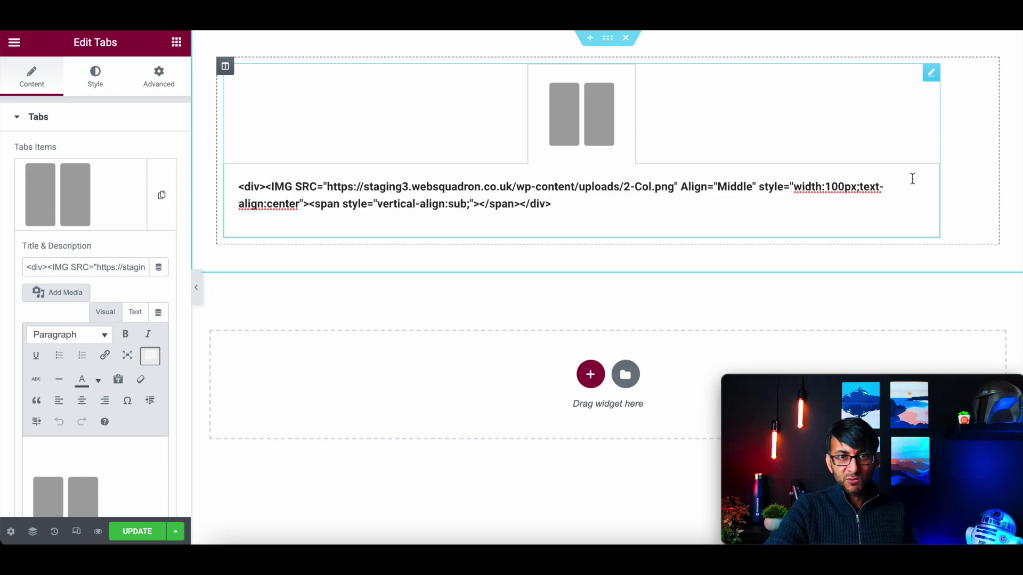
key(BackSpace)
key(BackSpace)
text(30px;text-alig)
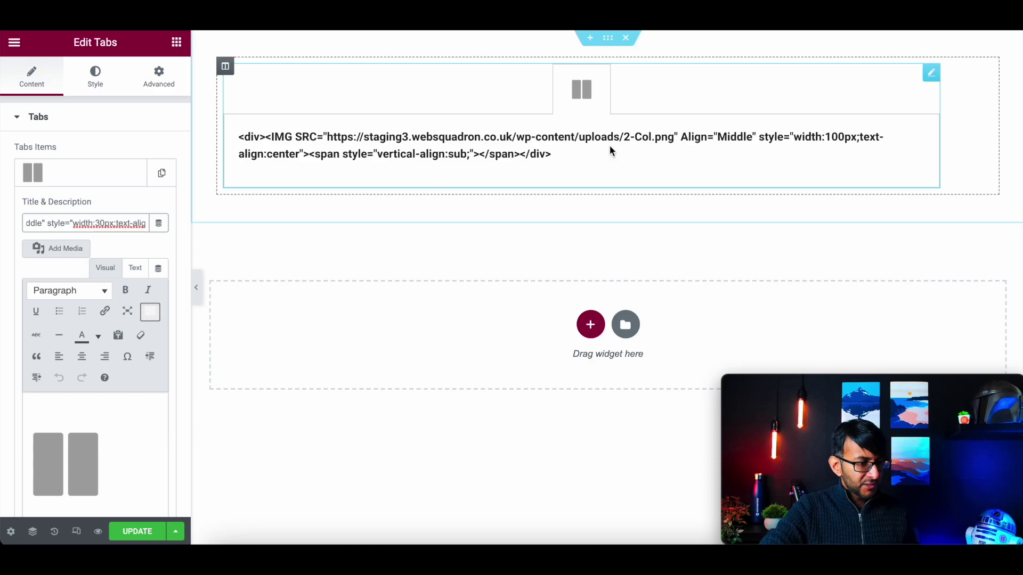
click(835, 140)
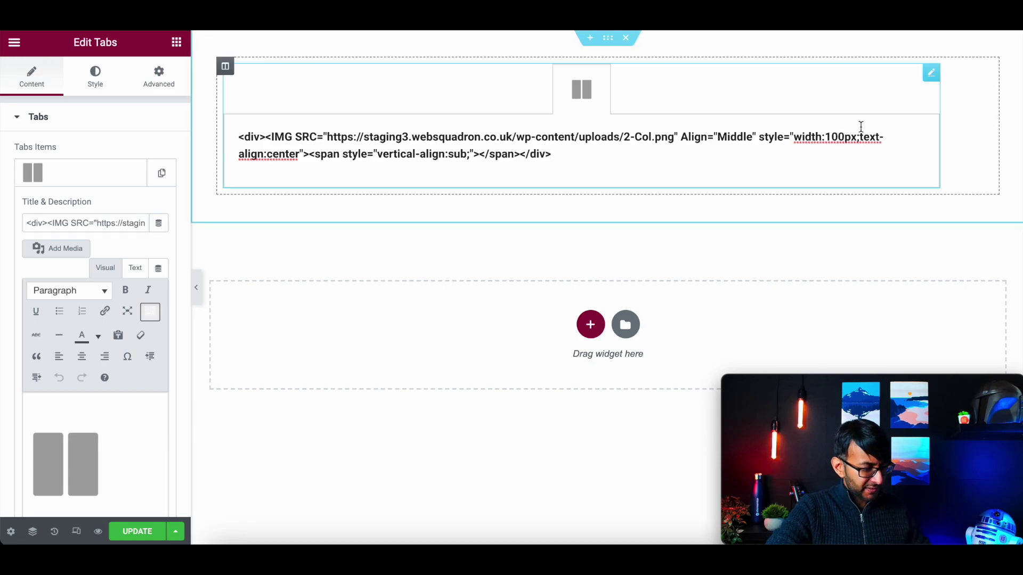
Step: Change the tab content's width value to 30px and finish editing
key(BackSpace)
key(BackSpace)
text(3)
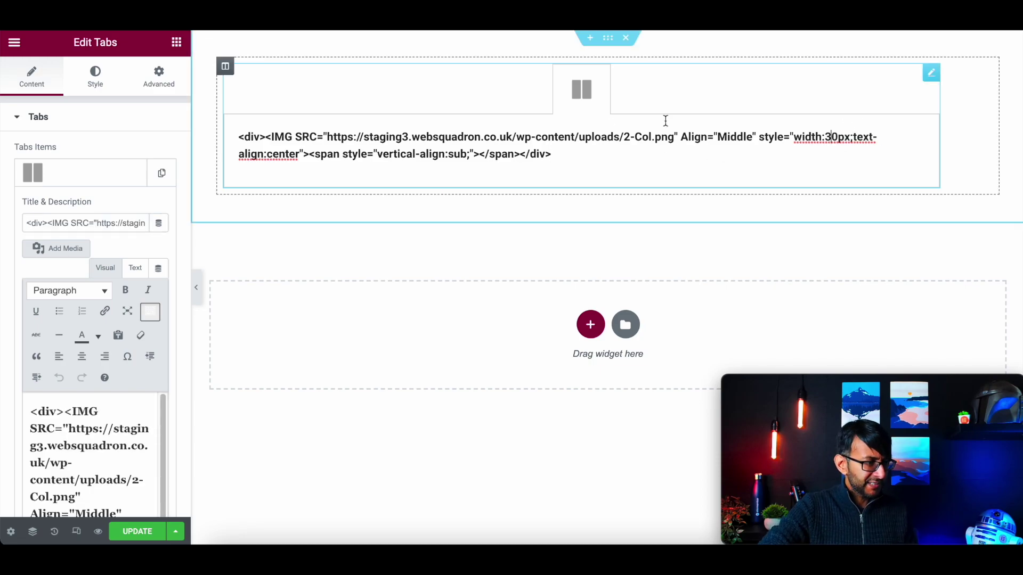
click(541, 174)
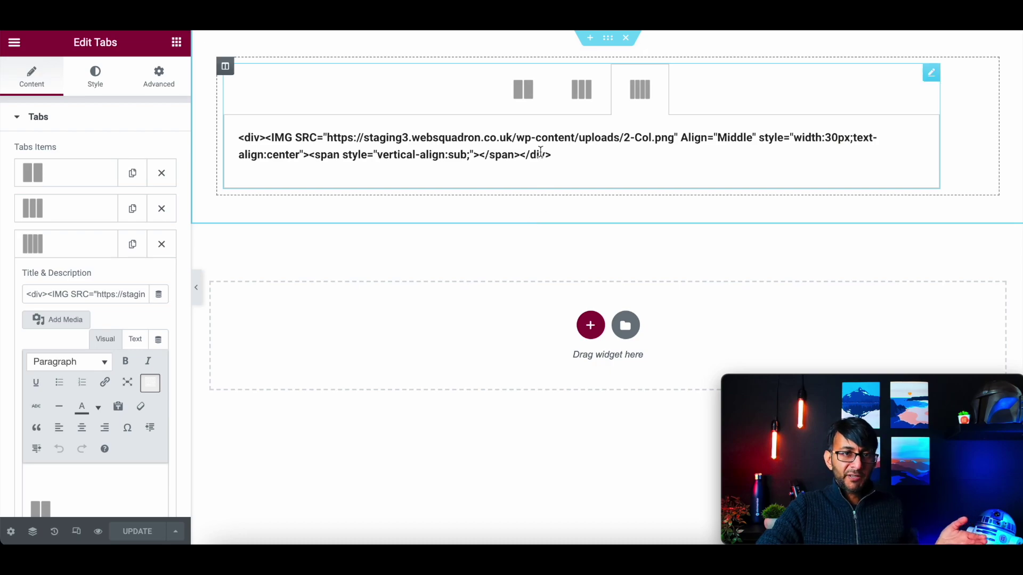
Step: Preview each of the three 2-, 3- and 4-column icon tabs
click(525, 94)
click(586, 94)
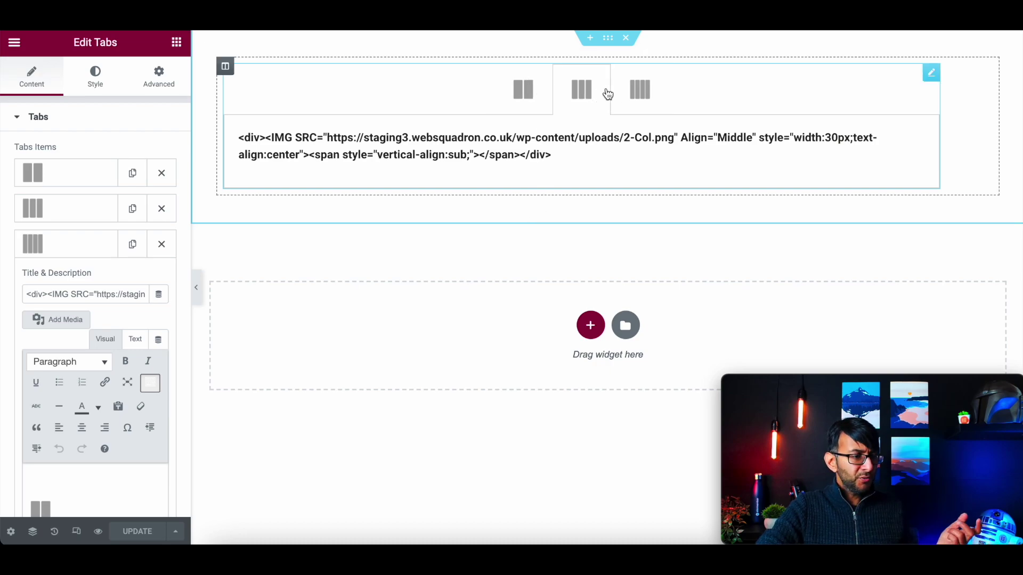
click(628, 94)
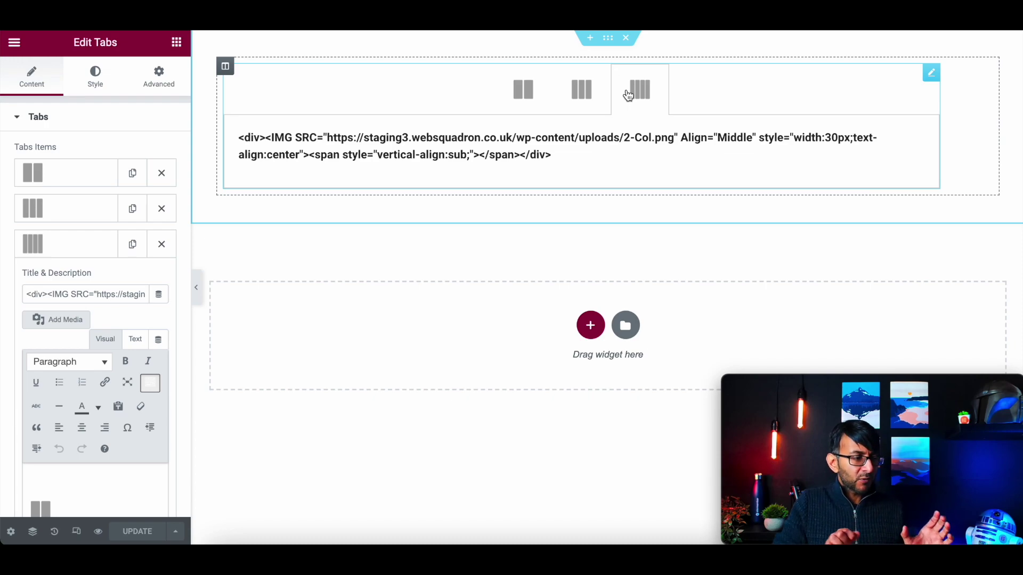
Step: In the Tabs widget's Style settings, drag Border Width from 1 down to 0
click(94, 79)
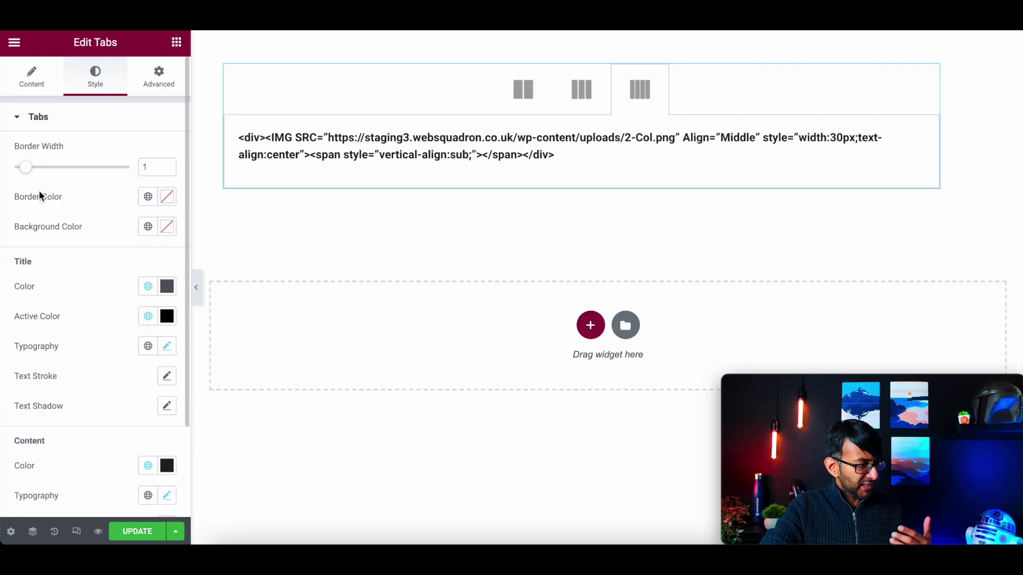
drag(25, 167, 13, 167)
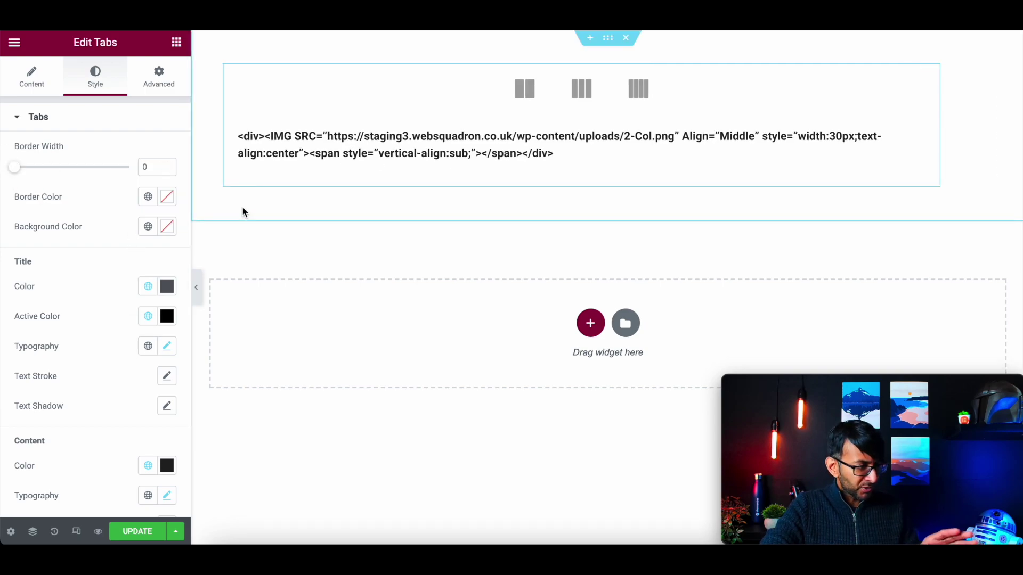
scroll(166, 372, down, 1)
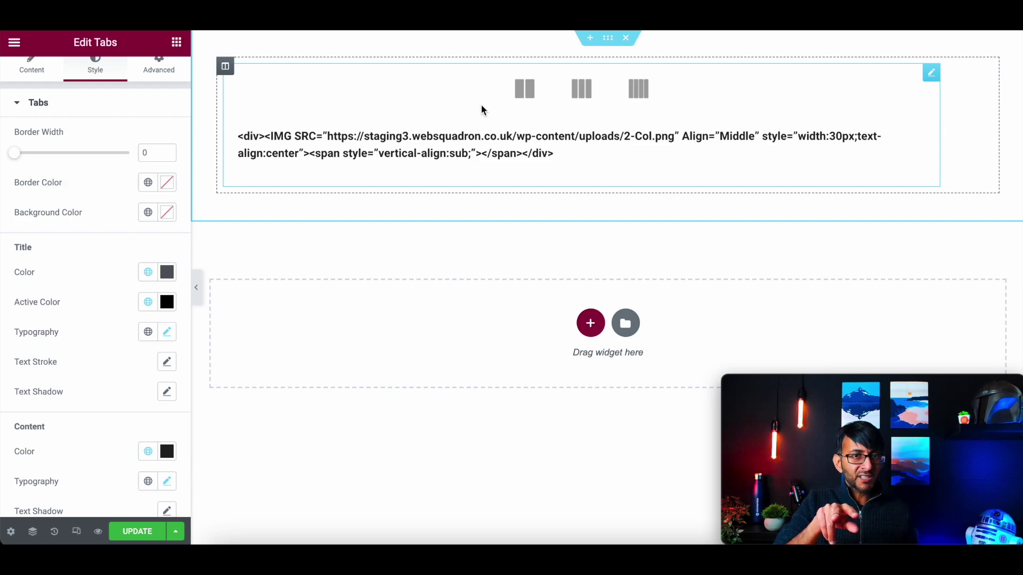
Step: Paste the .elementor-tab-title.elementor-tab-desktop-title rule into the widget's Advanced > Custom CSS
scroll(167, 98, up, 1)
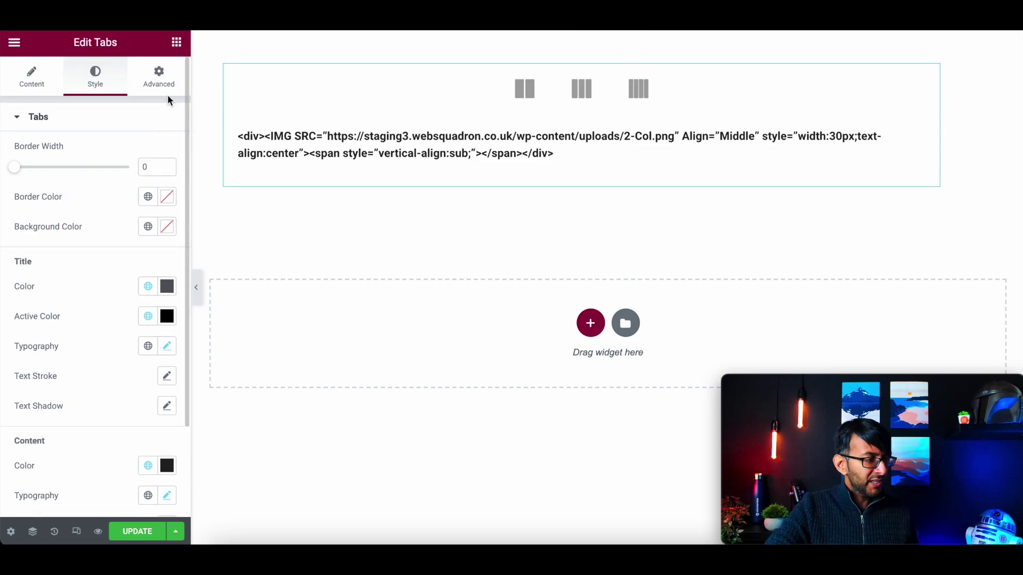
click(163, 97)
scroll(85, 445, down, 5)
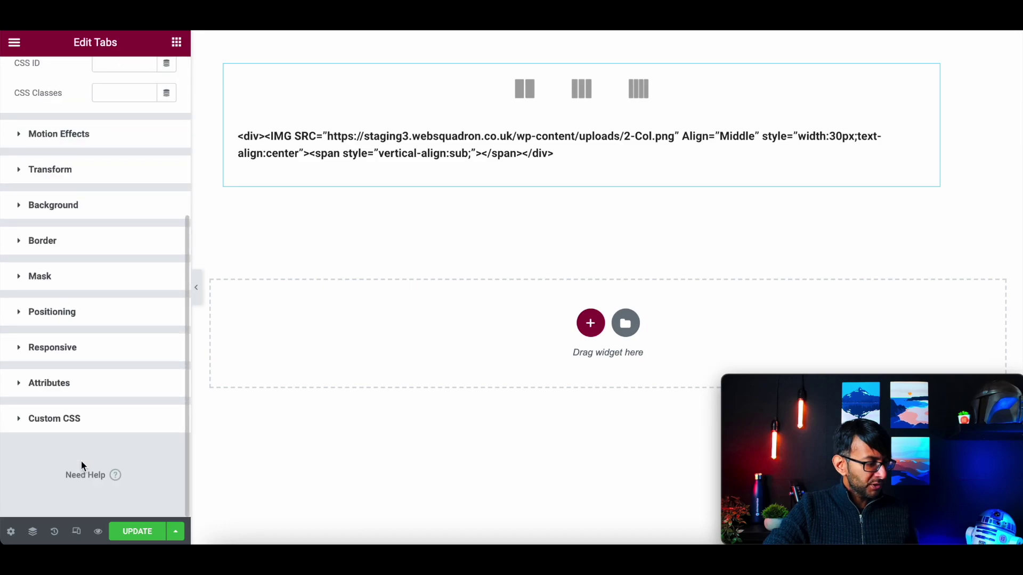
click(59, 419)
scroll(118, 457, down, 5)
click(122, 340)
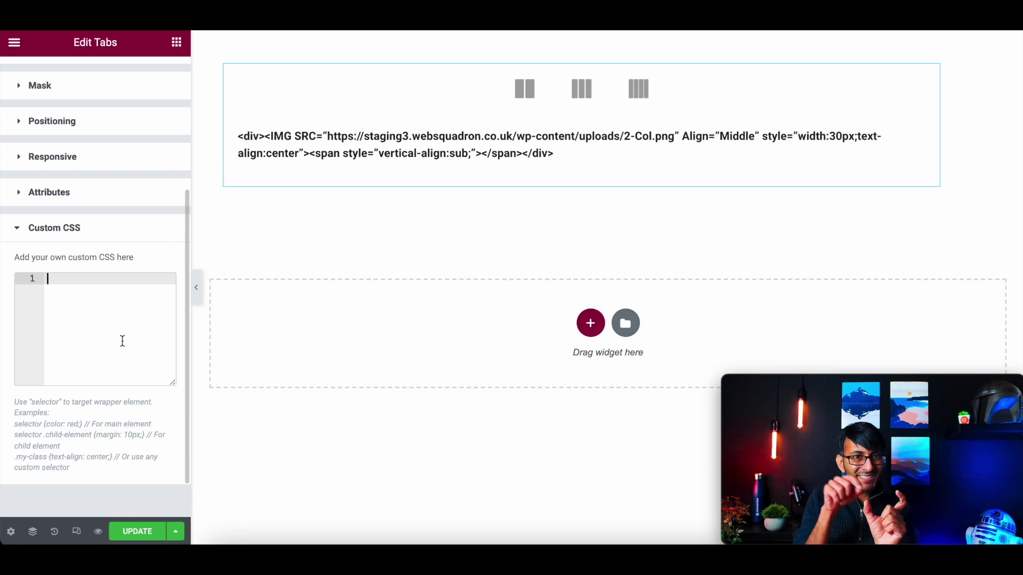
text(.elementor-tab-title .elementor-tab-desktop-title {   padding: 0px; })
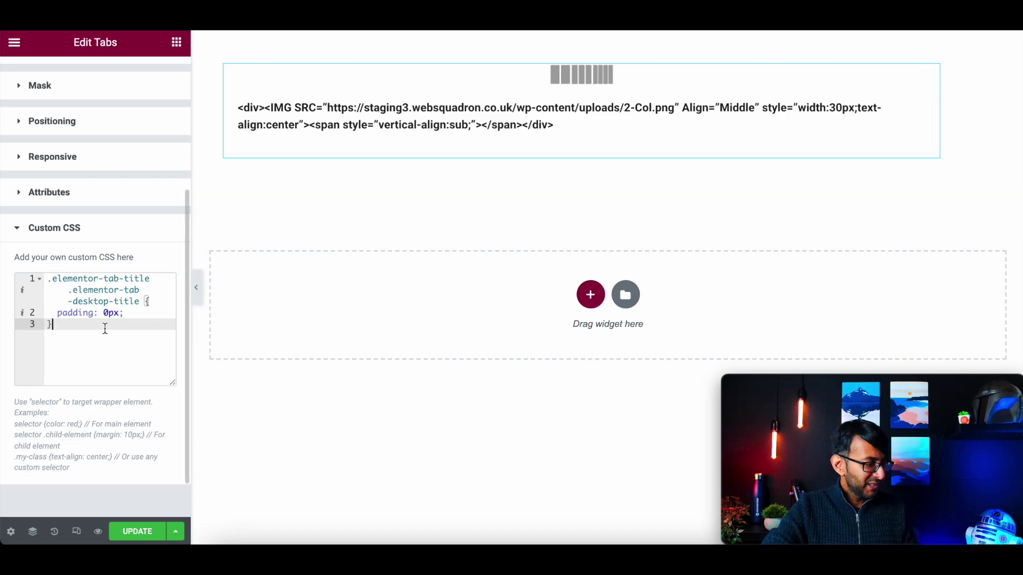
Step: Set the rule's padding value to 10px
click(108, 313)
key(BackSpace)
text(20)
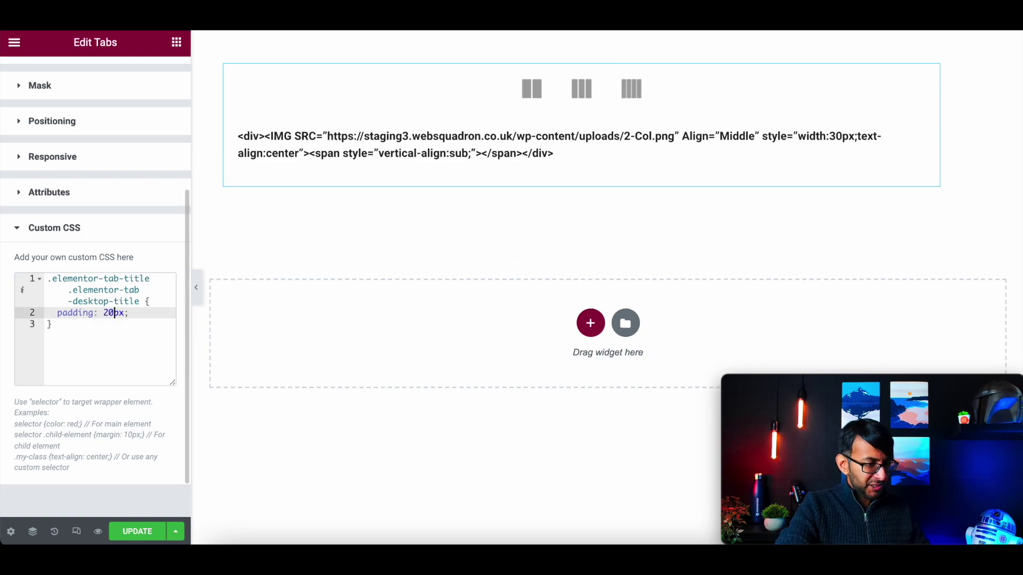
key(BackSpace)
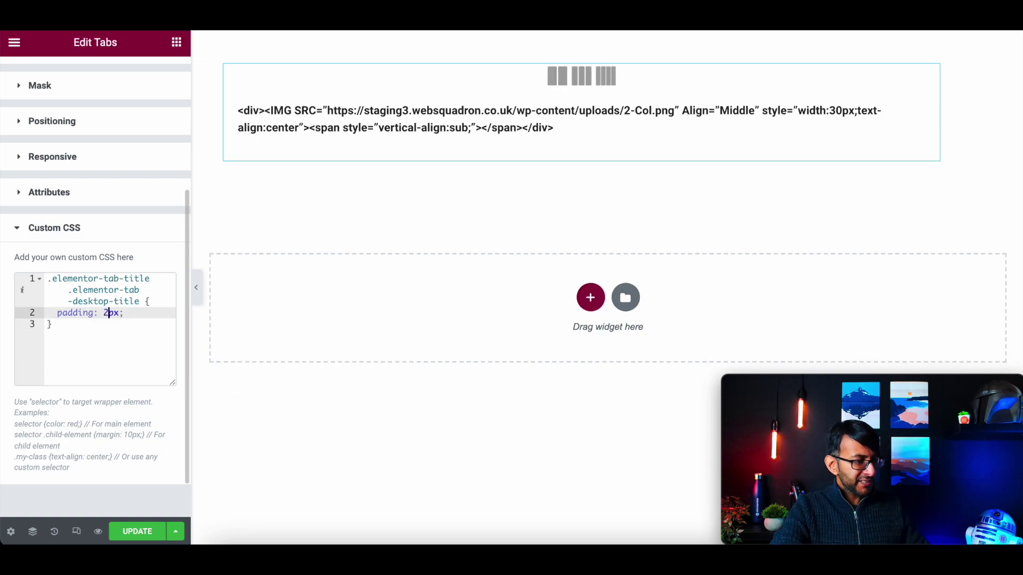
key(BackSpace)
text(10)
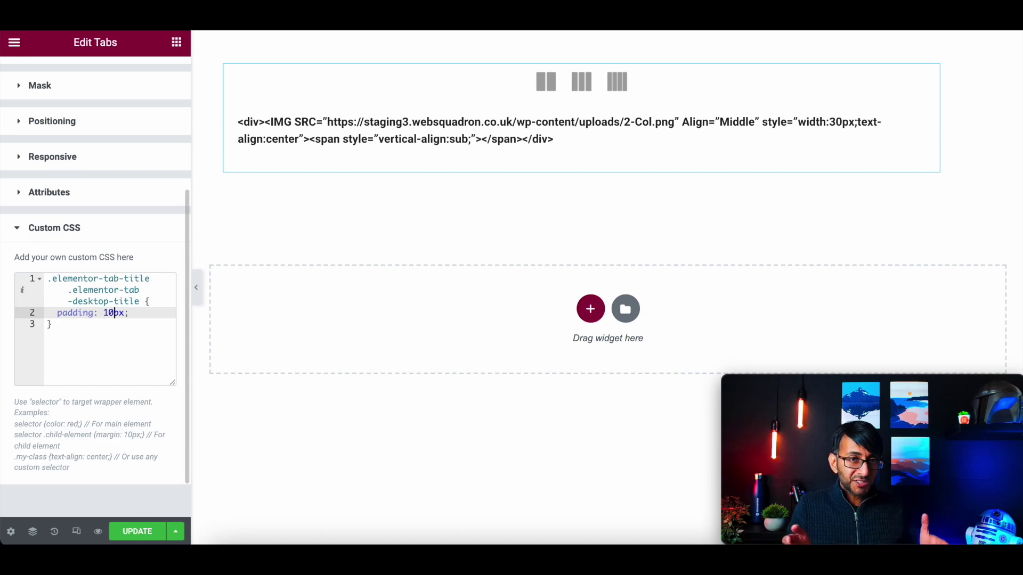
key(BackSpace)
key(BackSpace)
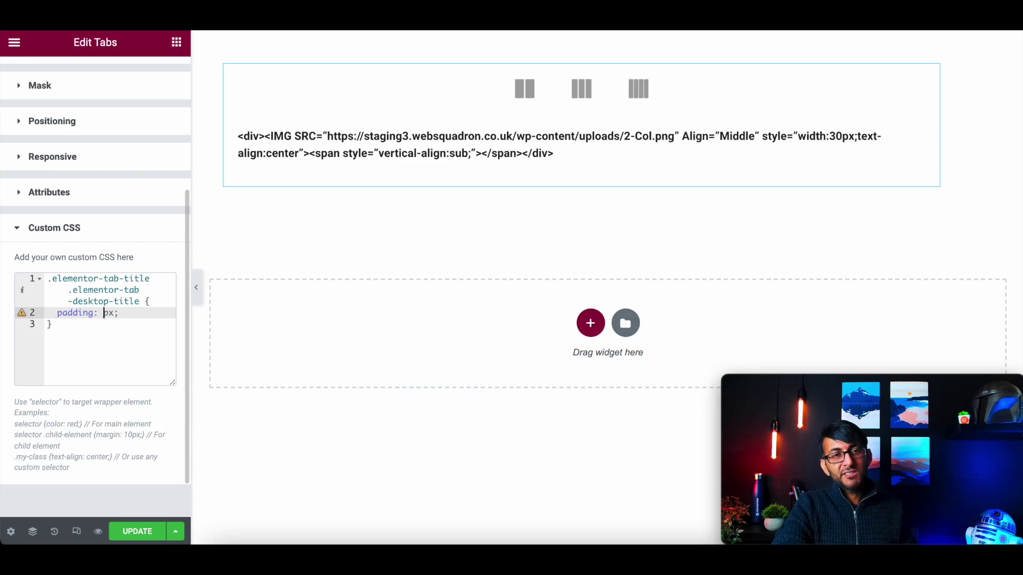
text(10)
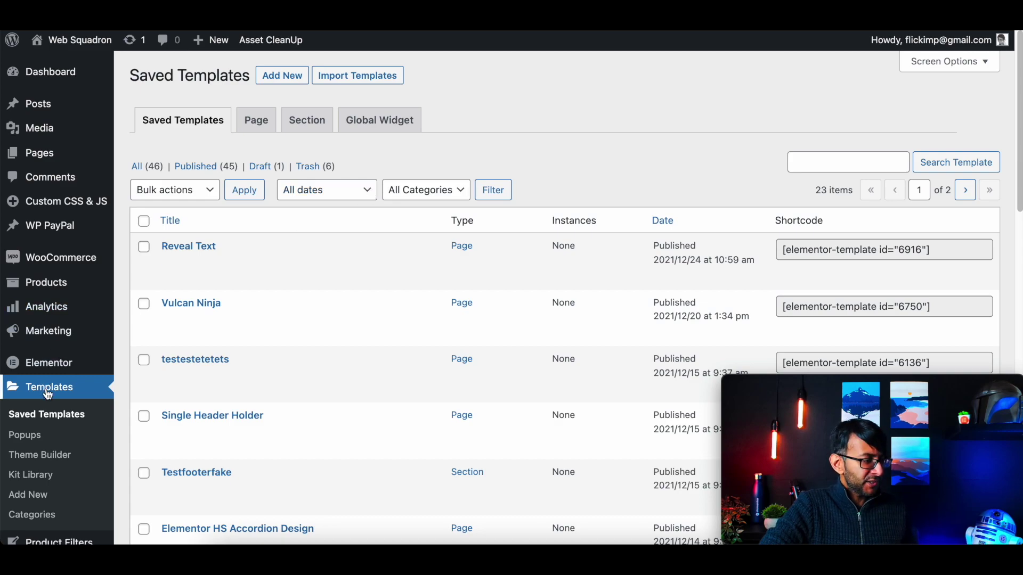
Step: Add a new template of type Section, name it Grid2, and create it
mouse_move(55, 375)
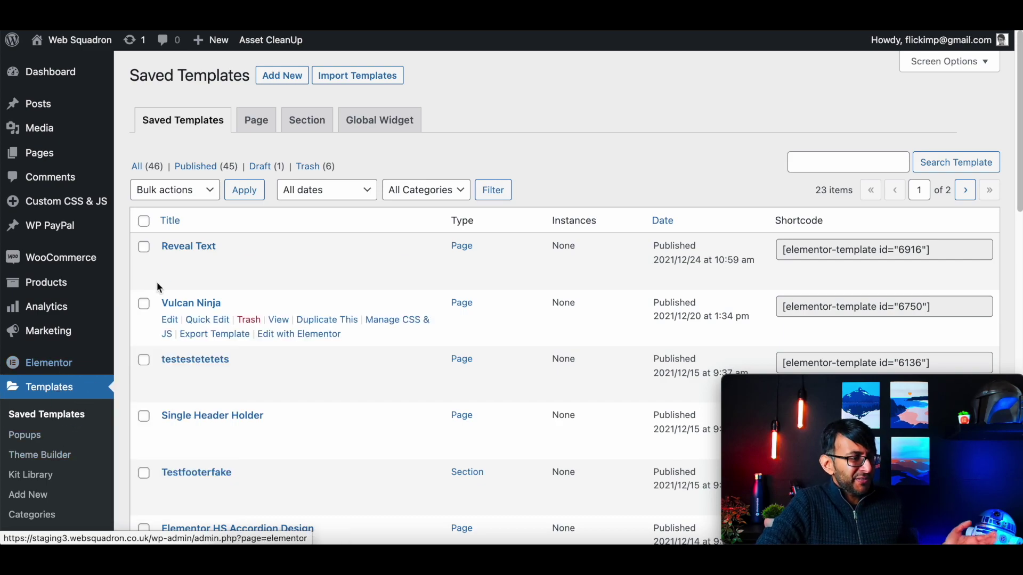
click(294, 77)
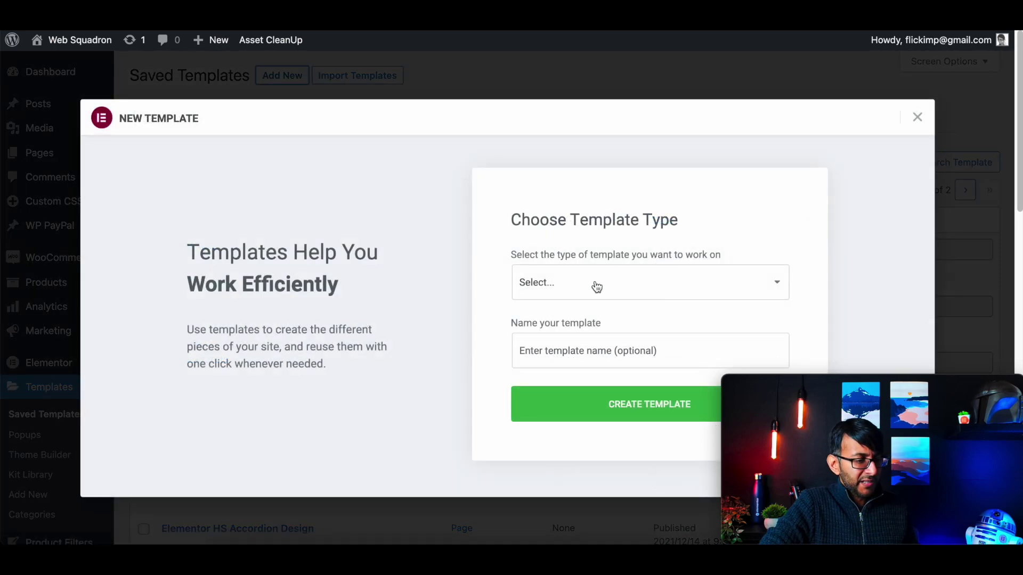
click(594, 285)
click(588, 339)
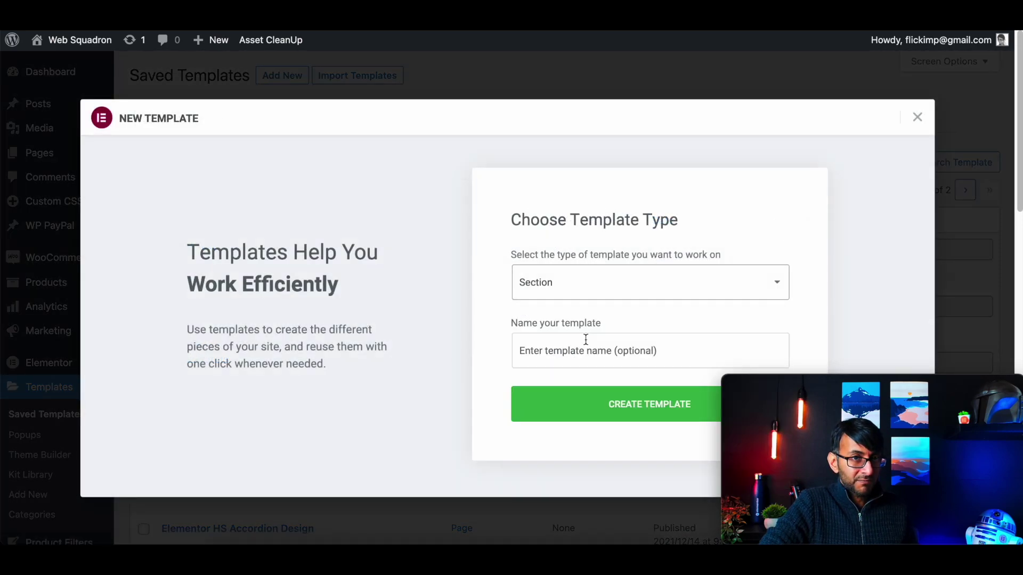
click(597, 291)
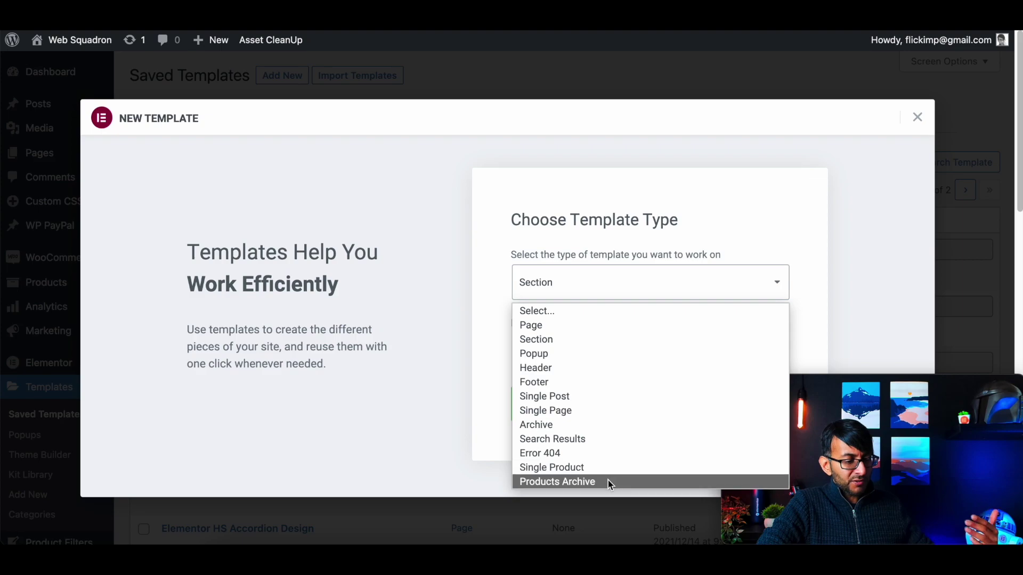
click(591, 342)
click(564, 351)
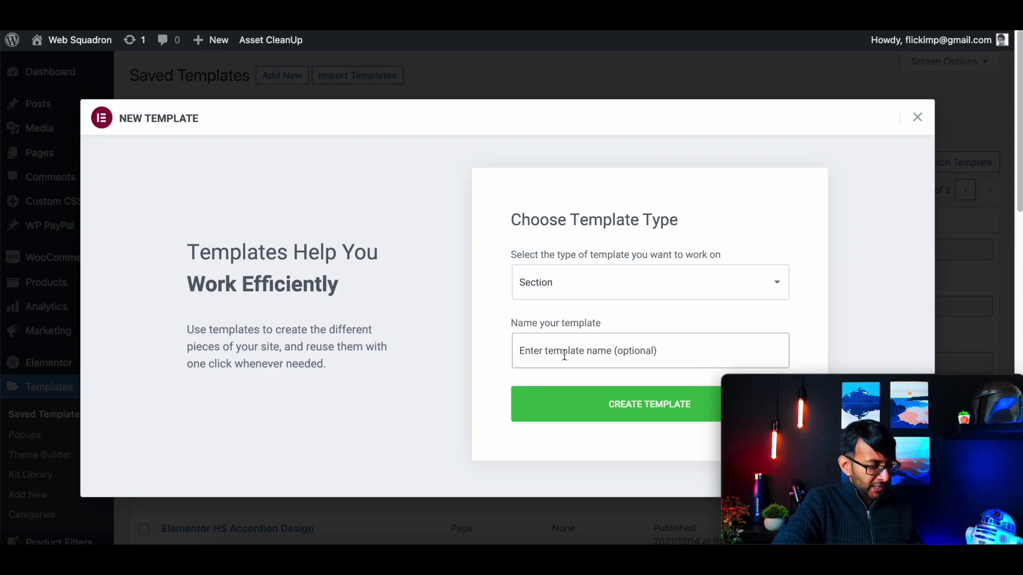
text(G)
key(BackSpace)
text(Grid)
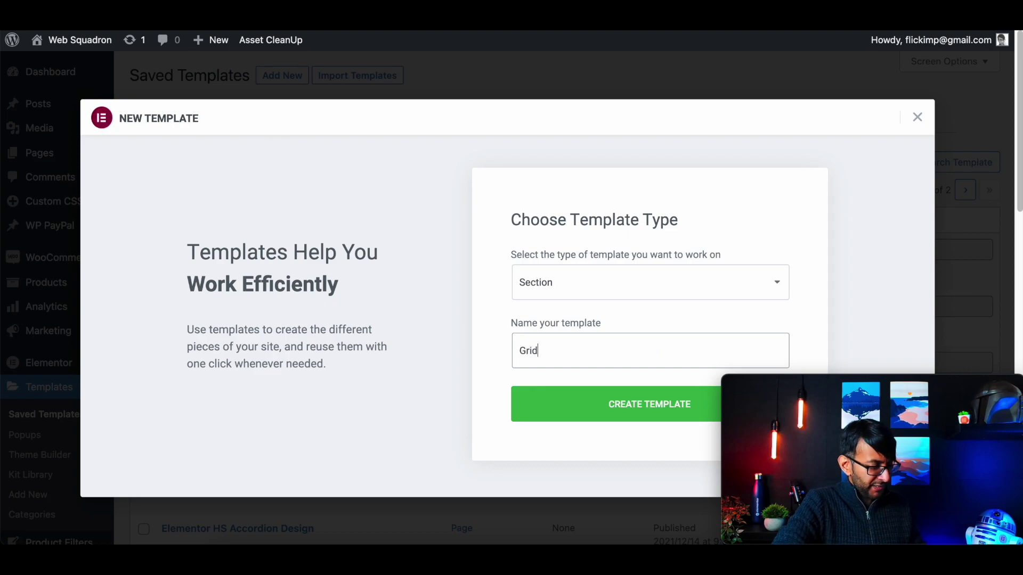
text(2)
click(555, 418)
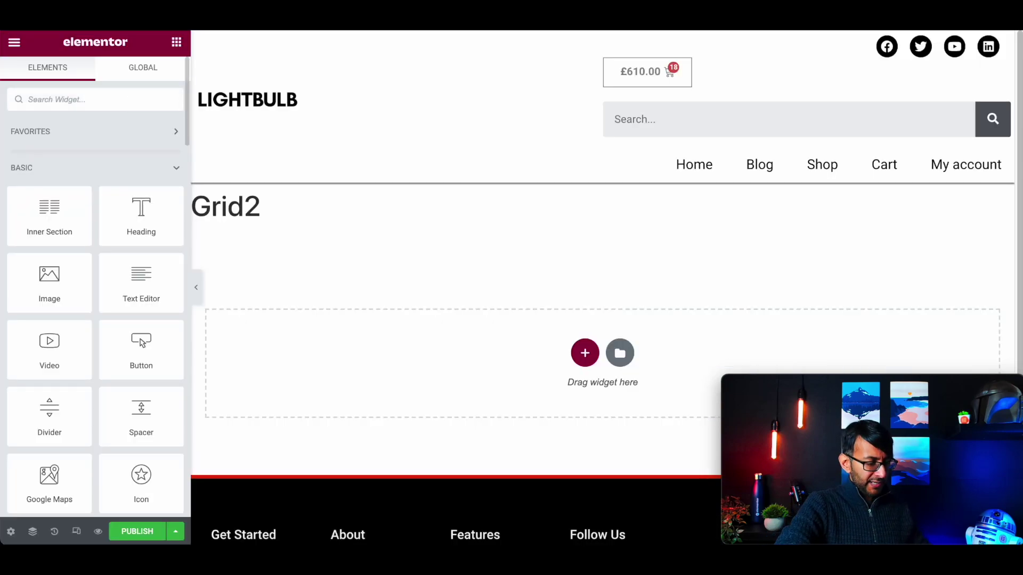
Step: Search the widgets for 'products' and drop a Products grid into the empty section
text(products)
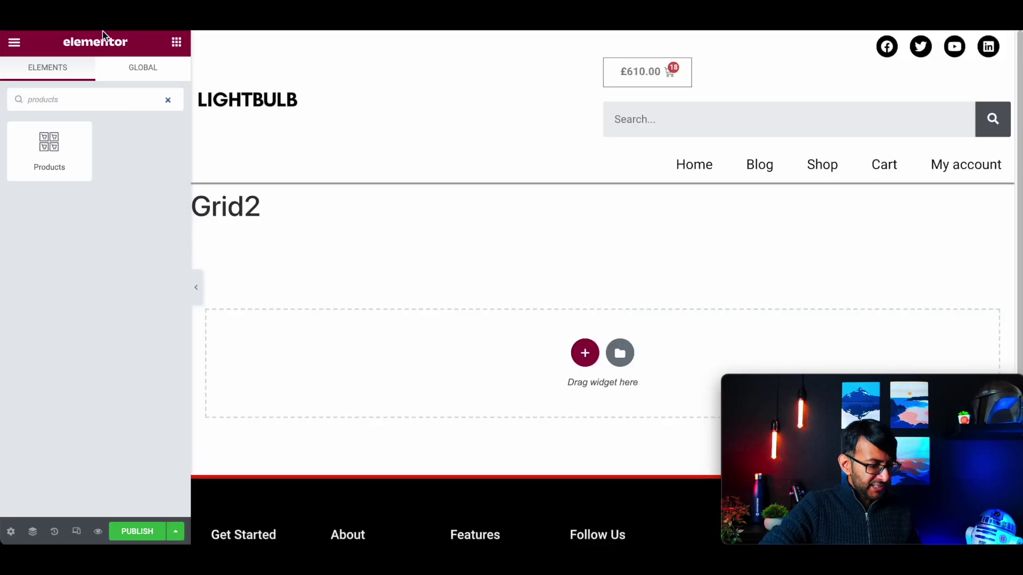
key(BackSpace)
key(BackSpace)
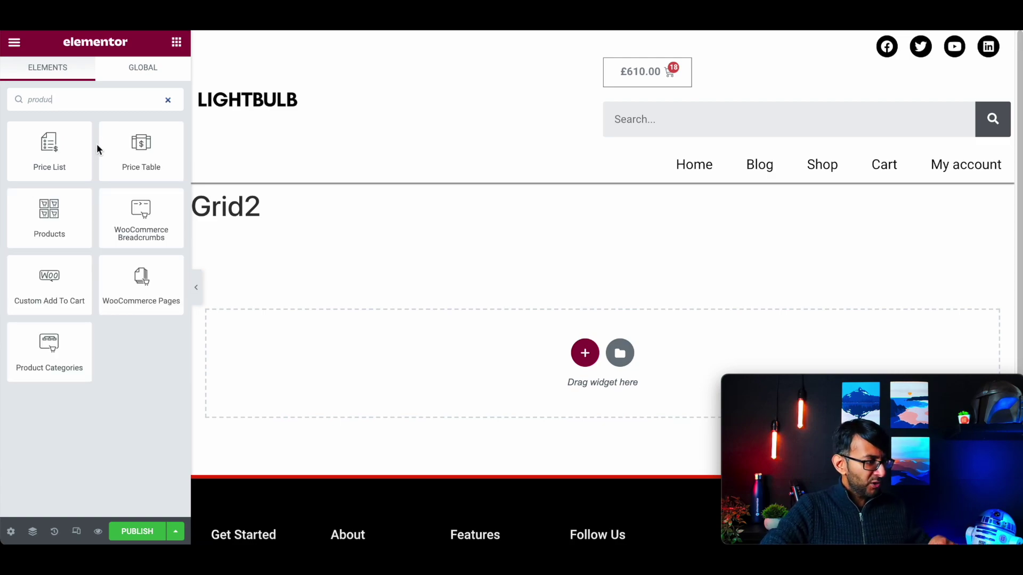
drag(49, 214, 433, 343)
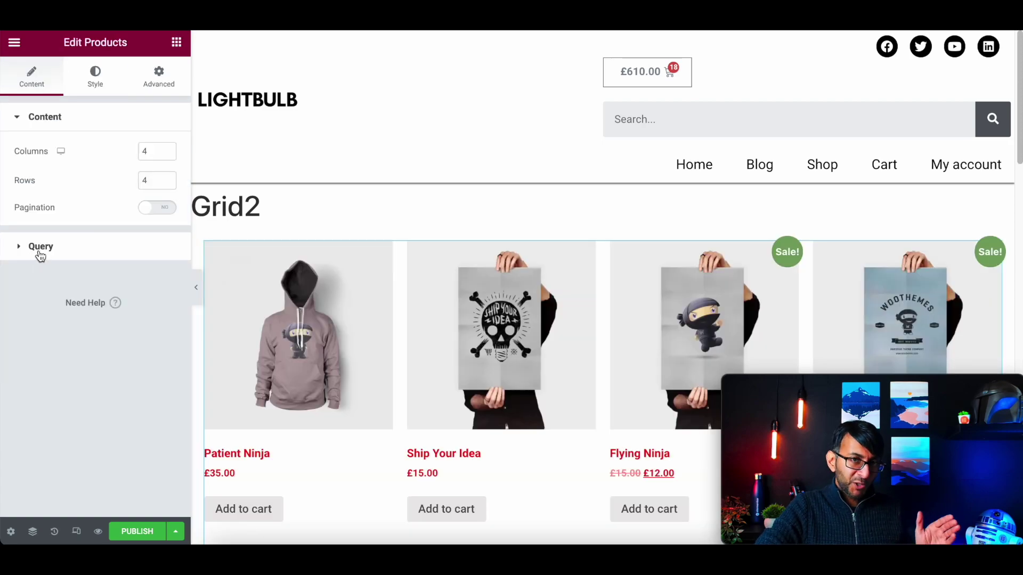
Step: In Query, keep Latest Products, set Include By to Term and search 'hoo'
click(41, 254)
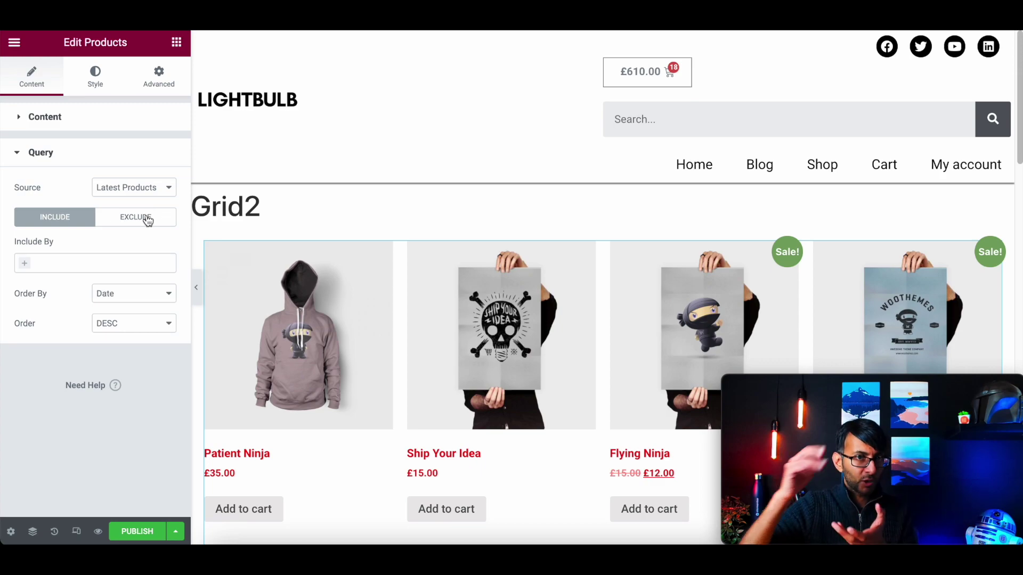
click(130, 187)
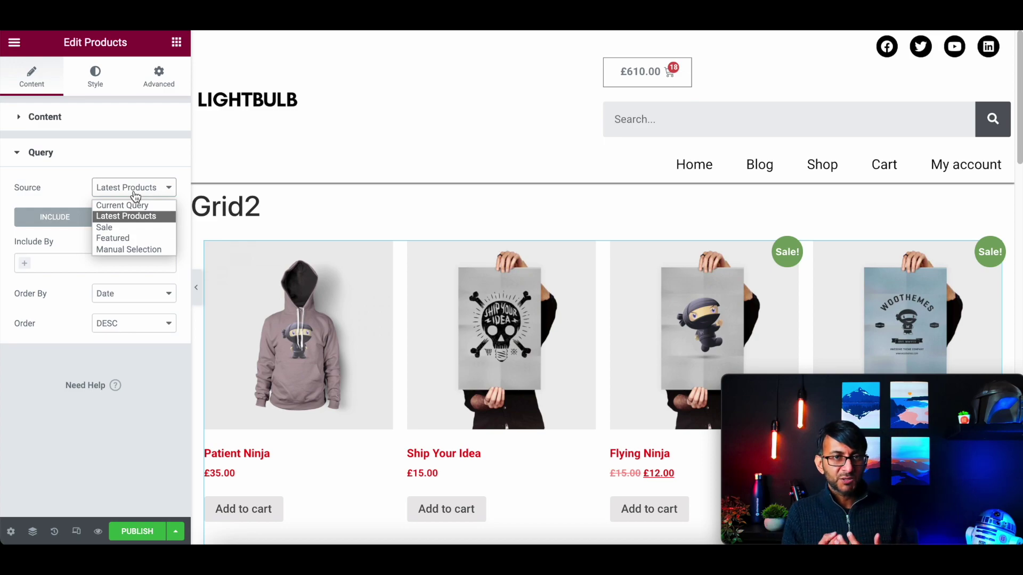
click(136, 446)
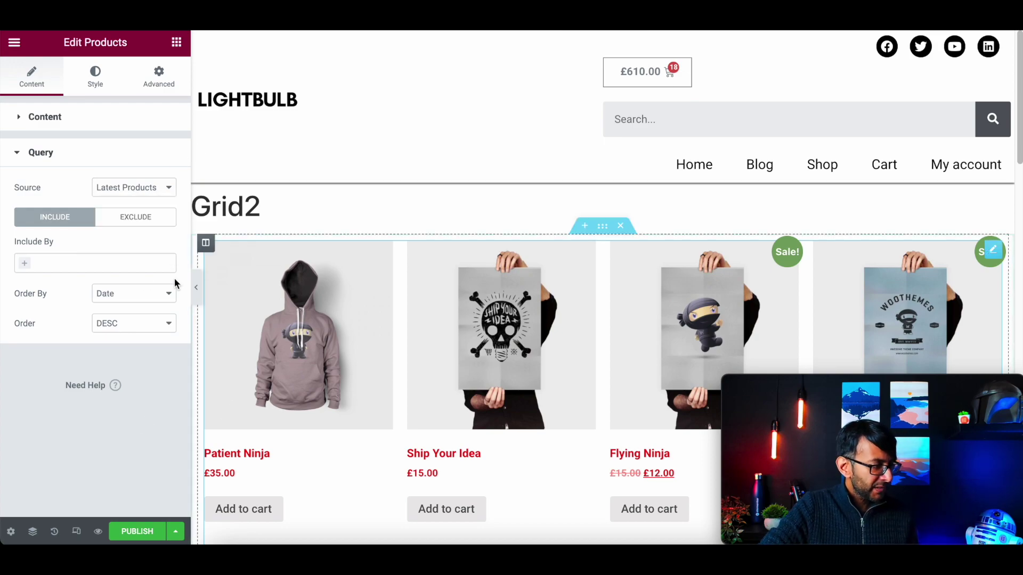
click(137, 192)
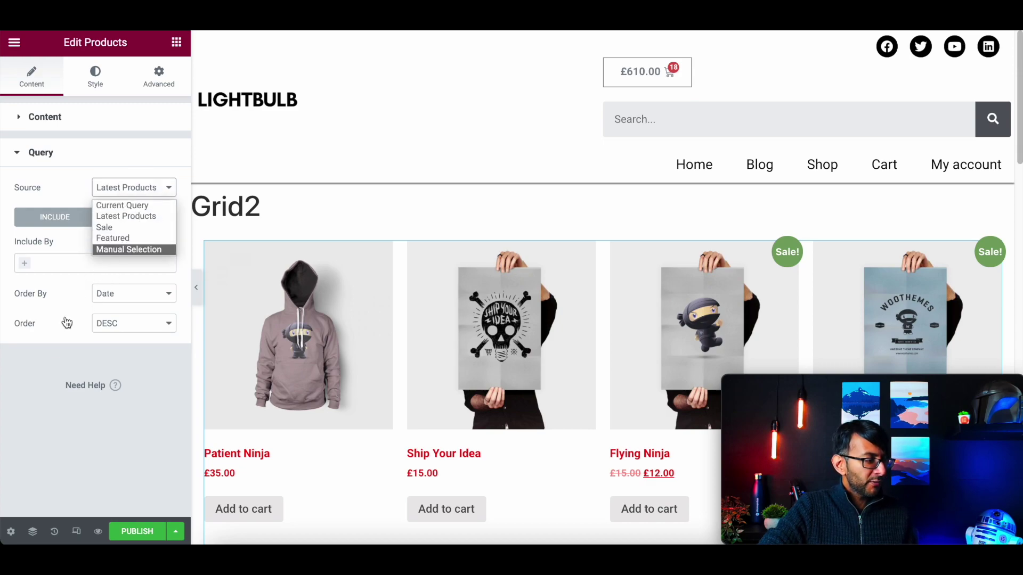
click(54, 369)
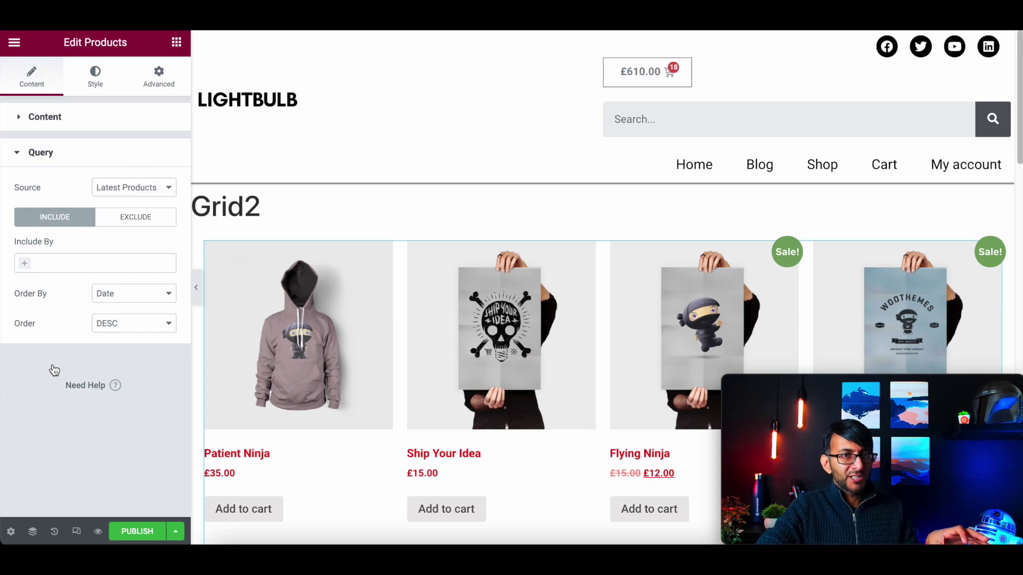
click(84, 266)
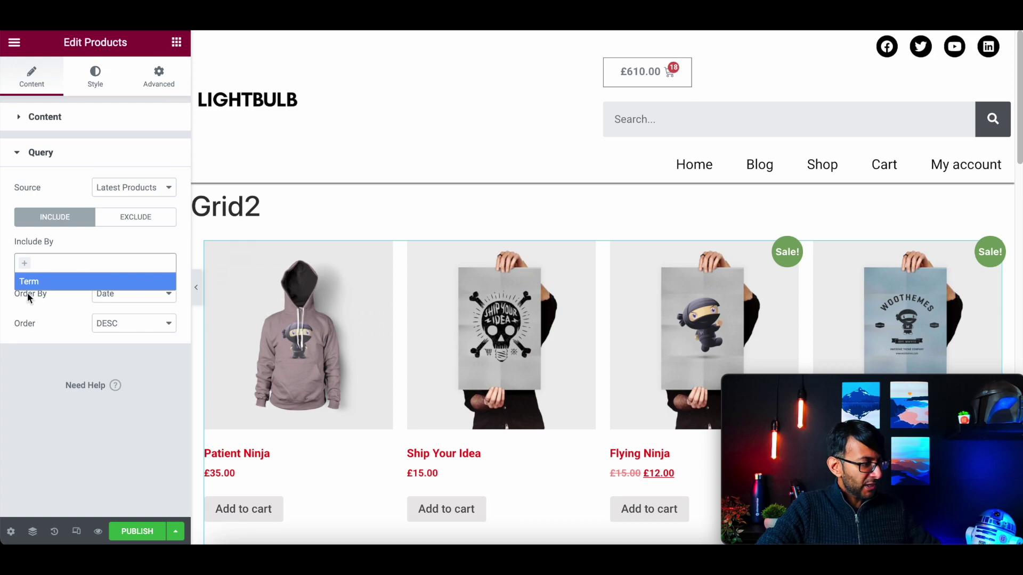
click(48, 283)
click(52, 308)
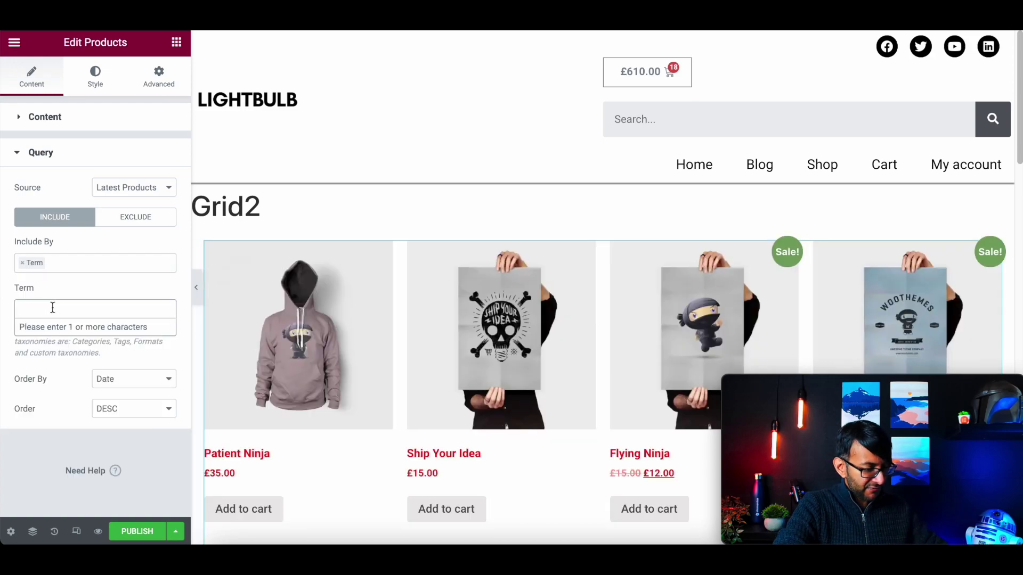
text(hoo)
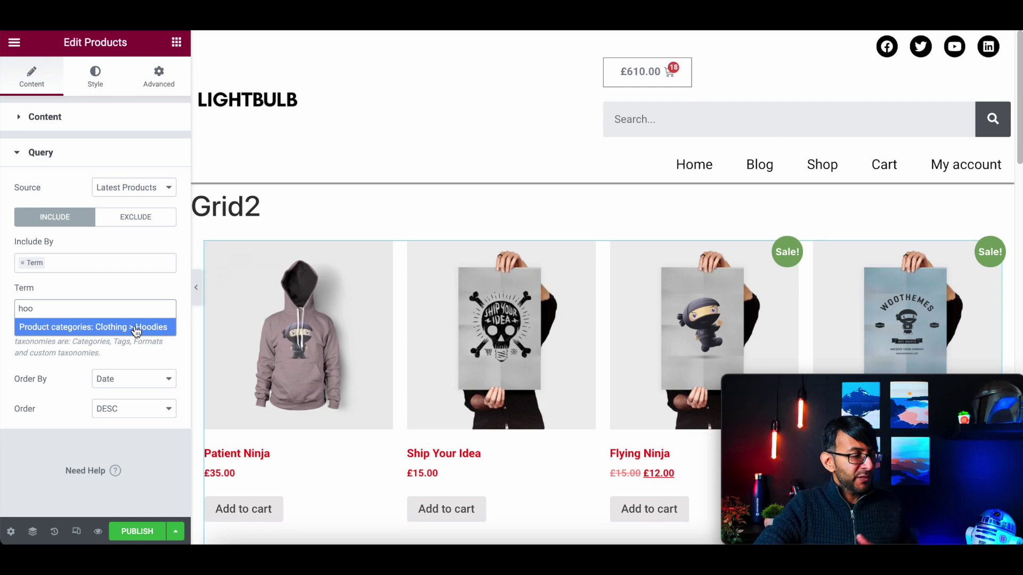
Step: Reduce the Grid2 products grid to 2 columns and a single row
click(45, 117)
click(167, 154)
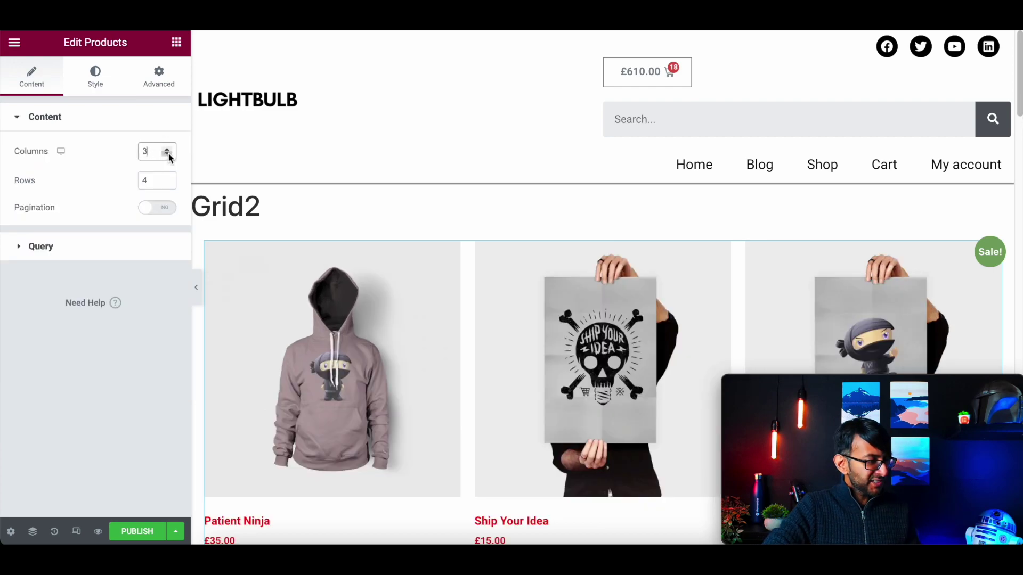
click(168, 154)
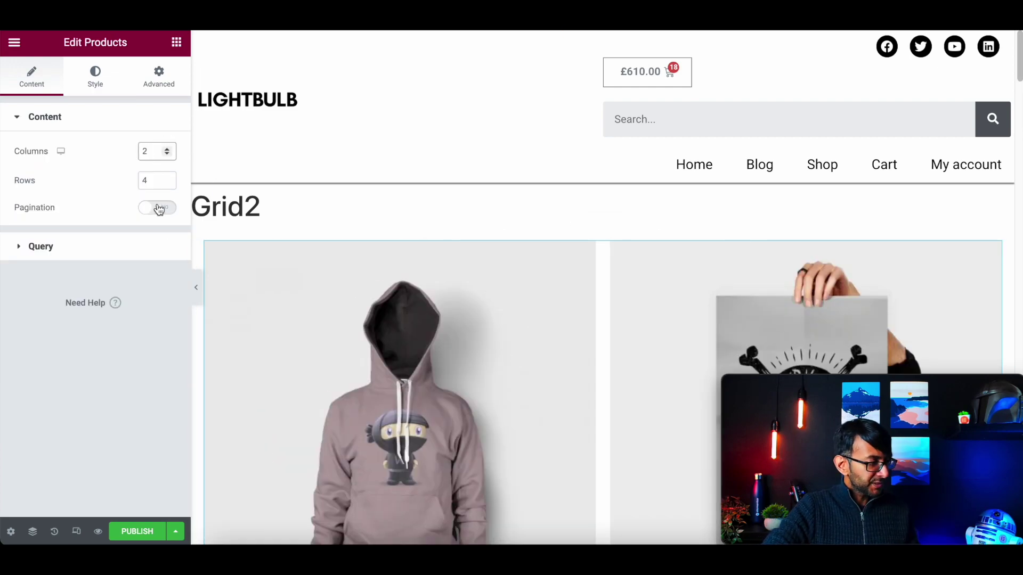
click(170, 185)
click(170, 185)
click(170, 184)
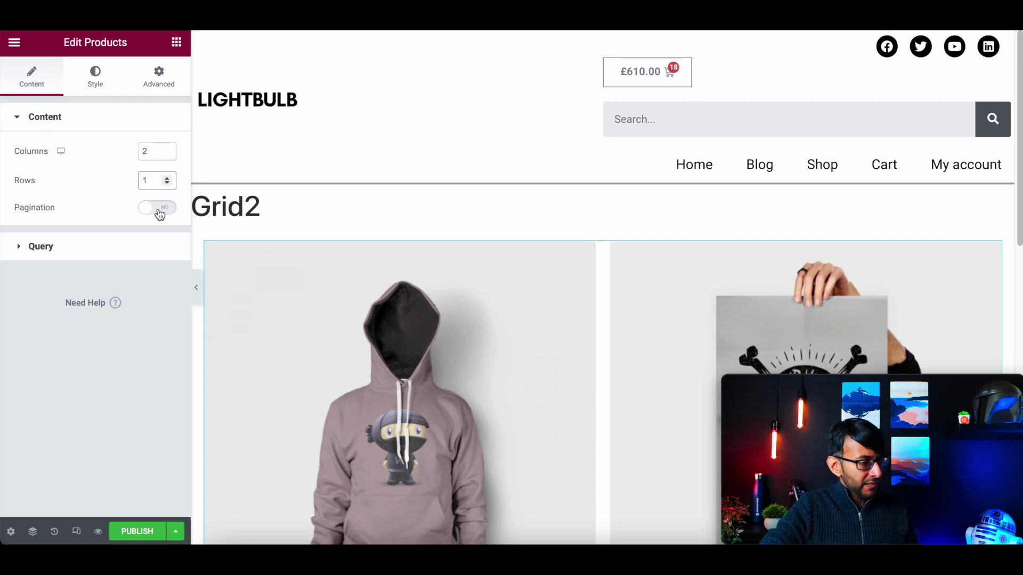
click(95, 75)
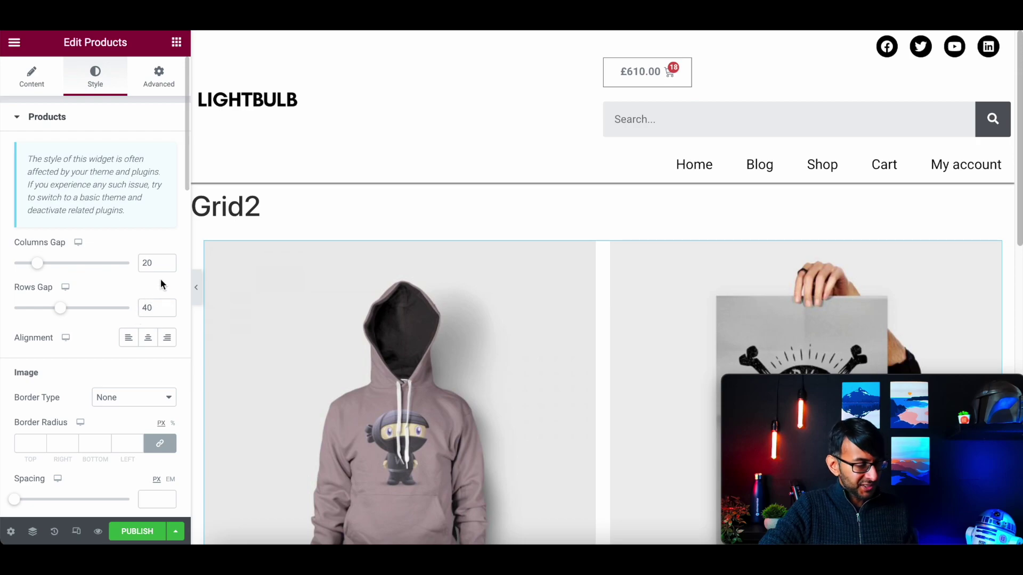
Step: Set the product title typography size to 0
scroll(479, 304, down, 5)
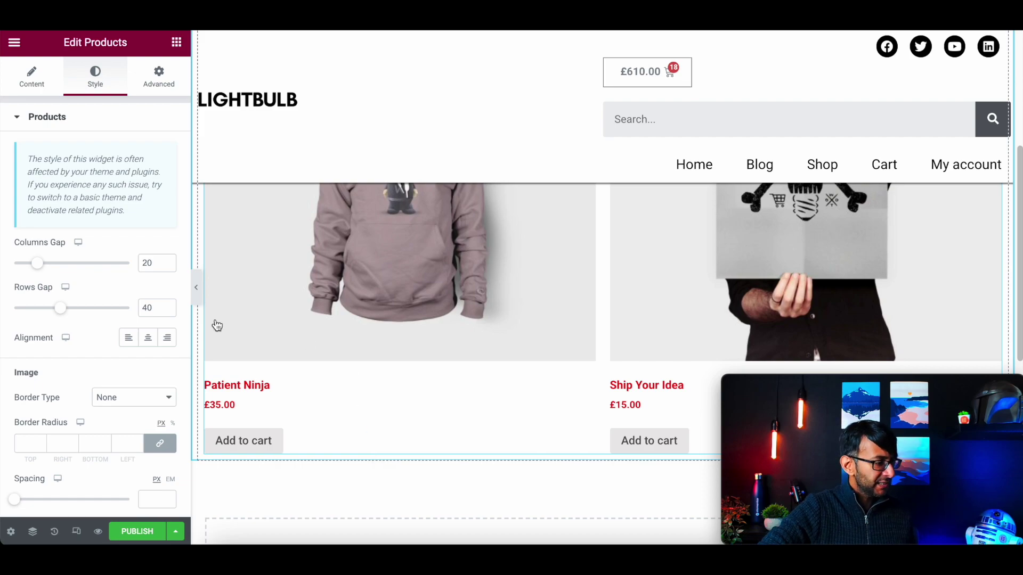
scroll(80, 378, down, 1)
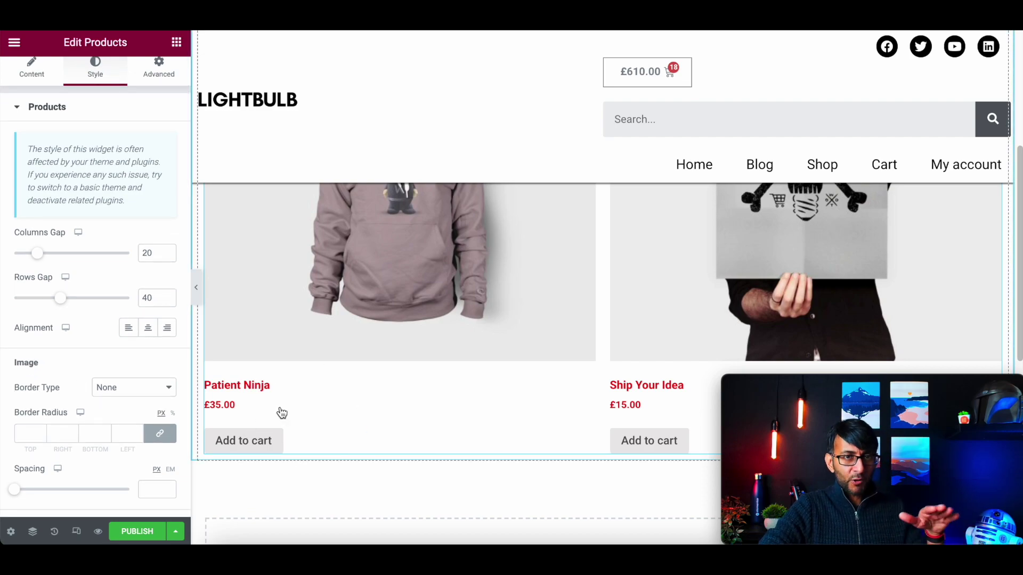
scroll(111, 404, down, 2)
scroll(111, 404, down, 5)
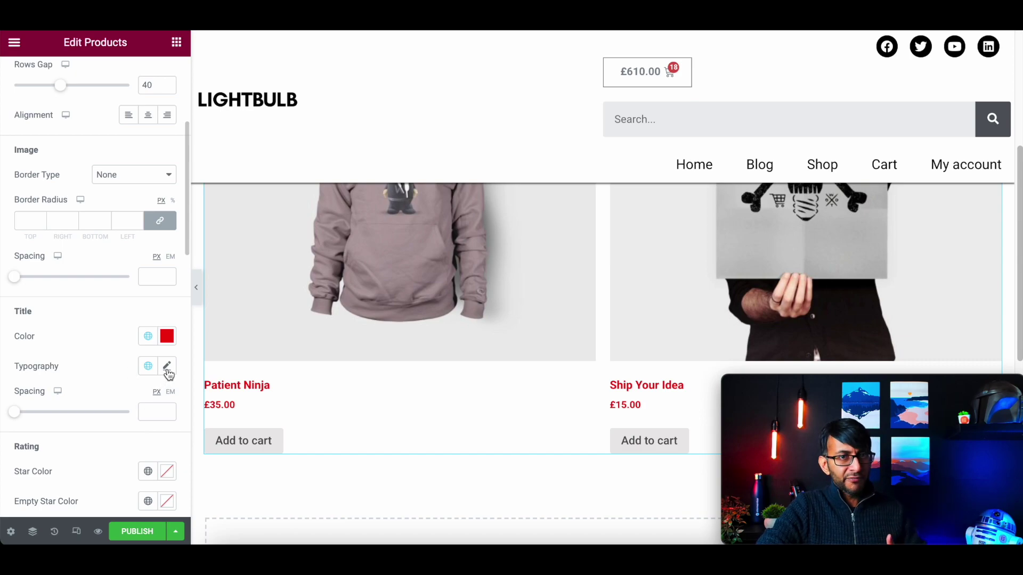
click(167, 367)
click(140, 366)
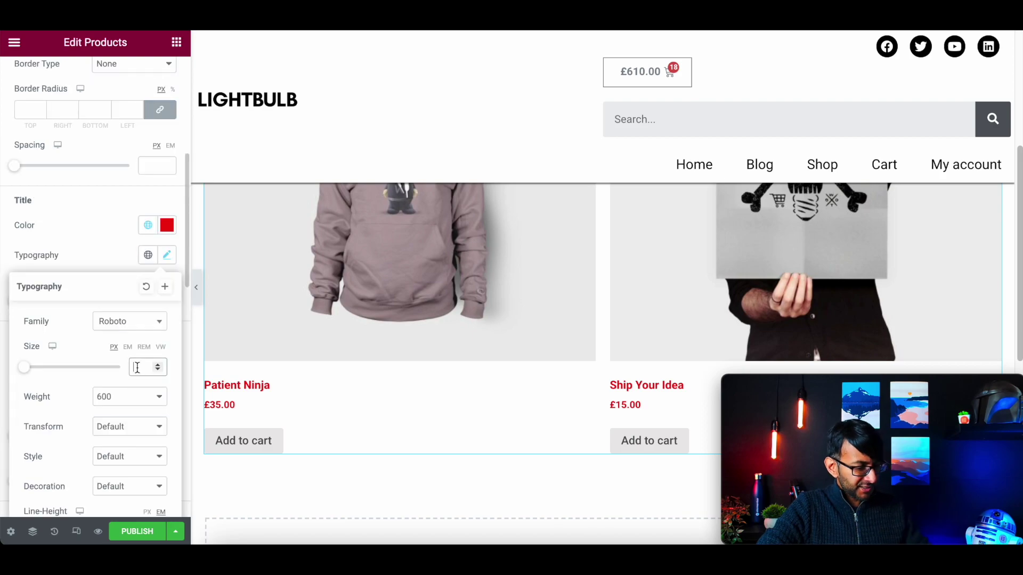
text(0)
Step: Set the price typography size to 0 and hide the sale flash badge
scroll(91, 249, down, 5)
click(166, 271)
click(140, 383)
text(0)
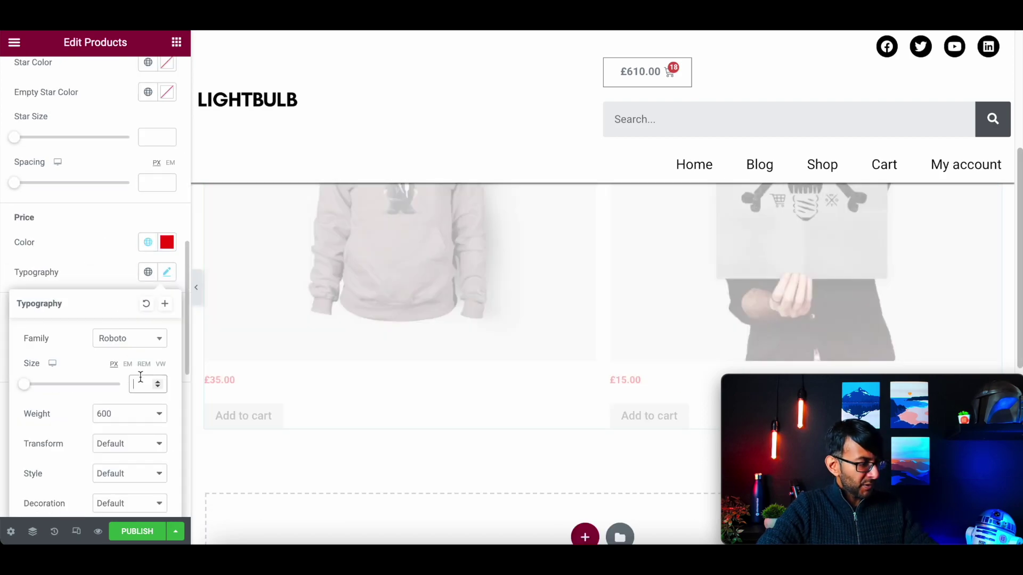
click(114, 298)
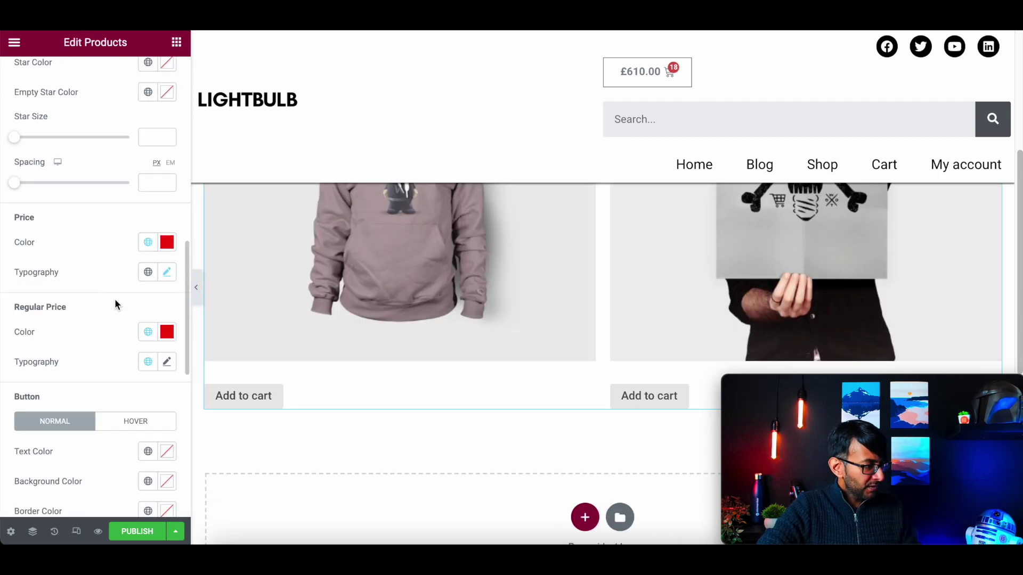
scroll(91, 450, down, 10)
click(91, 451)
click(152, 234)
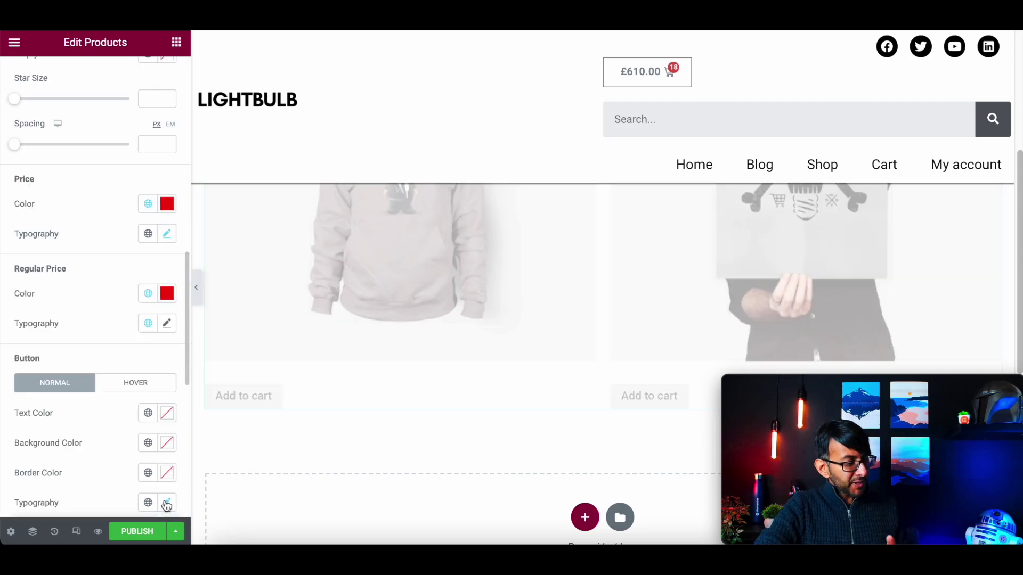
Step: Set the button typography size to 0 and drag the rows gap to 0
click(167, 502)
scroll(133, 480, down, 2)
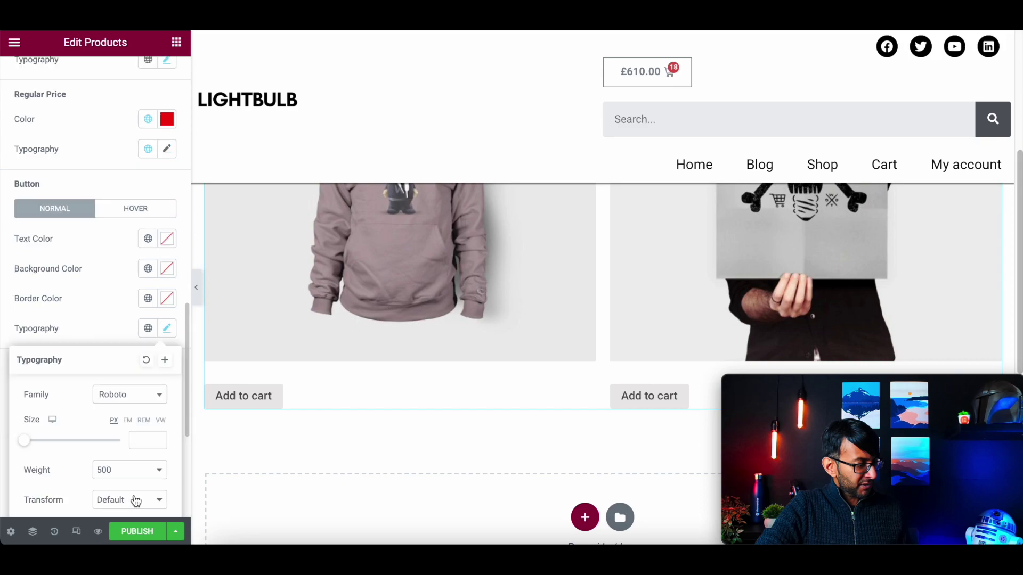
click(133, 439)
text(0)
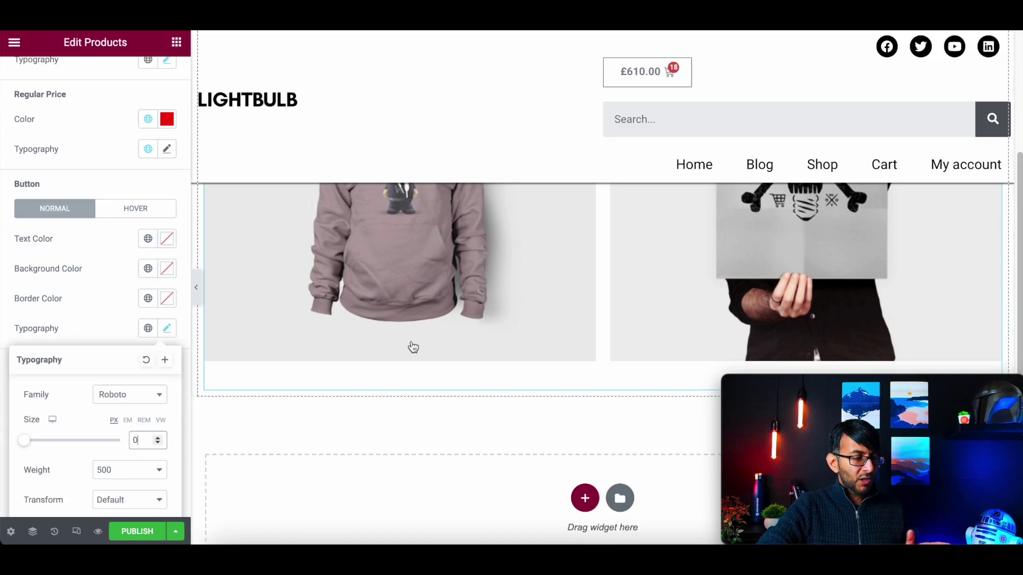
scroll(496, 394, up, 5)
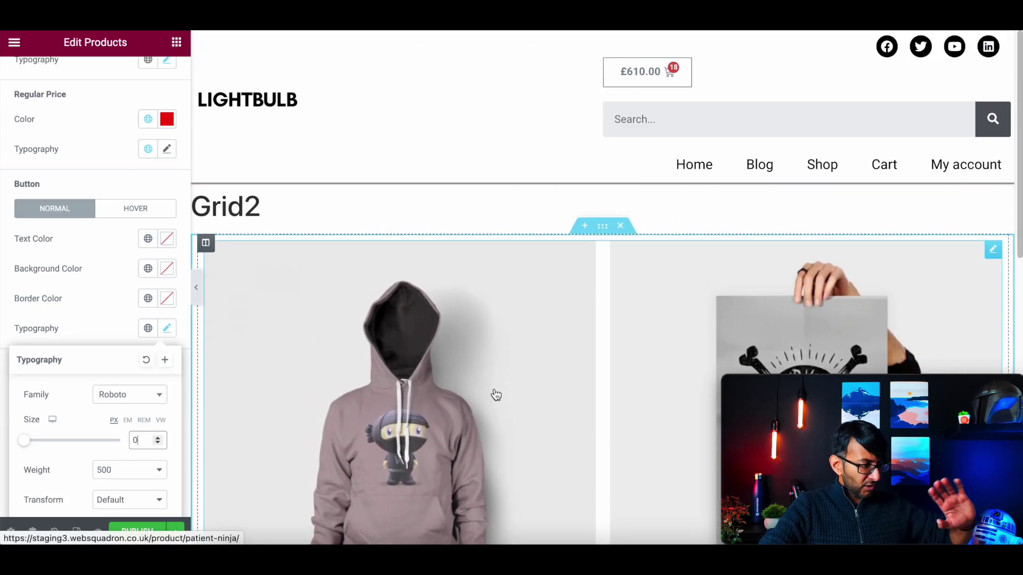
scroll(78, 154, up, 6)
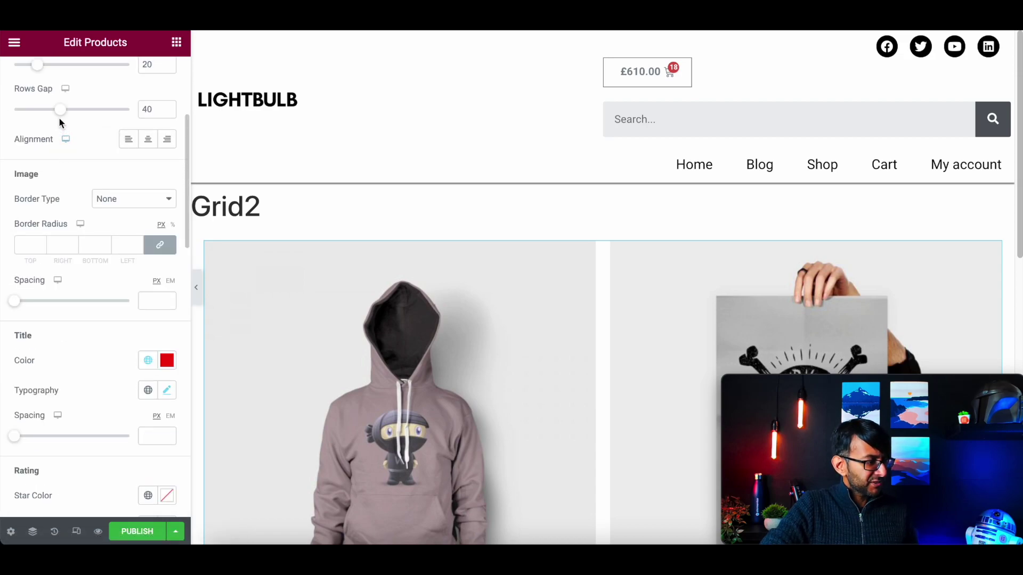
drag(60, 109, 12, 109)
Step: Copy the Grid2 section and publish the template
scroll(639, 282, down, 10)
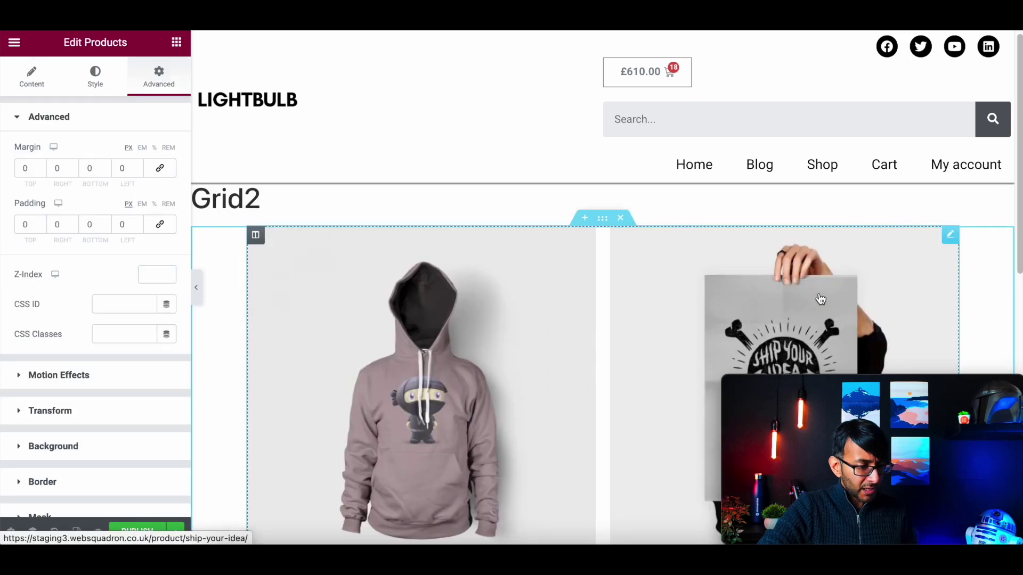
right_click(604, 220)
click(642, 279)
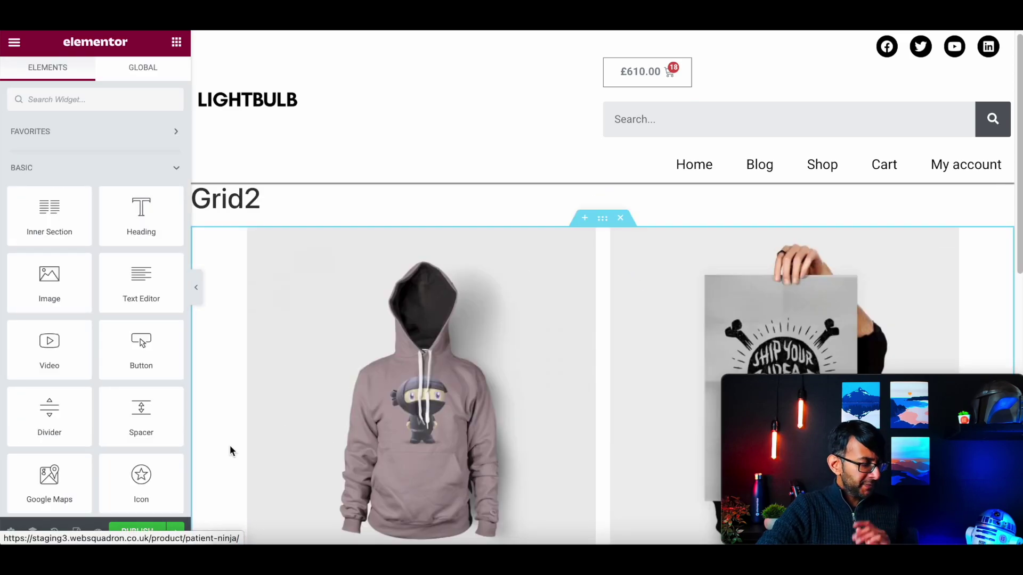
scroll(230, 450, down, 1)
click(138, 533)
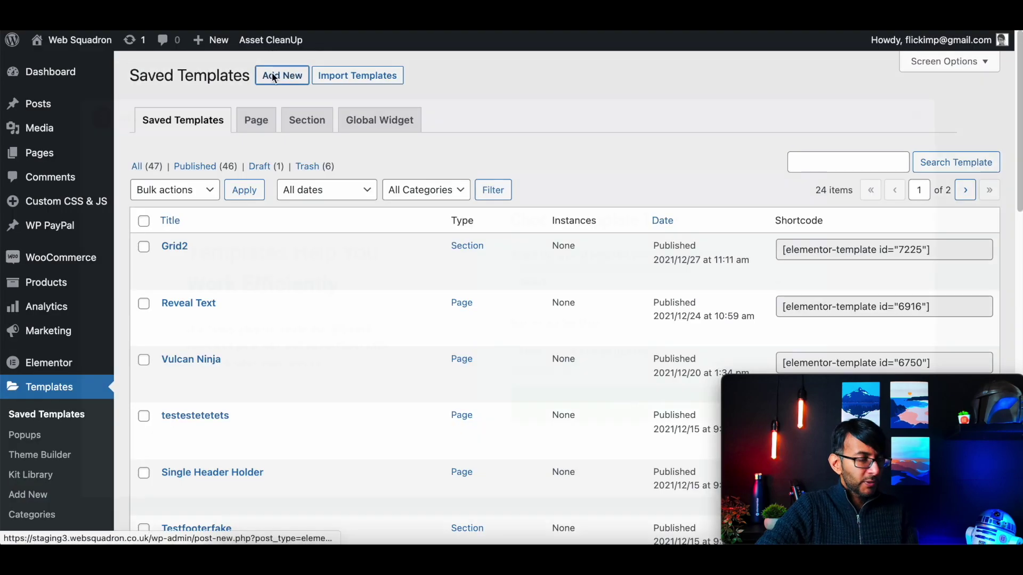
Step: Create a new Section template named Grid3
click(280, 75)
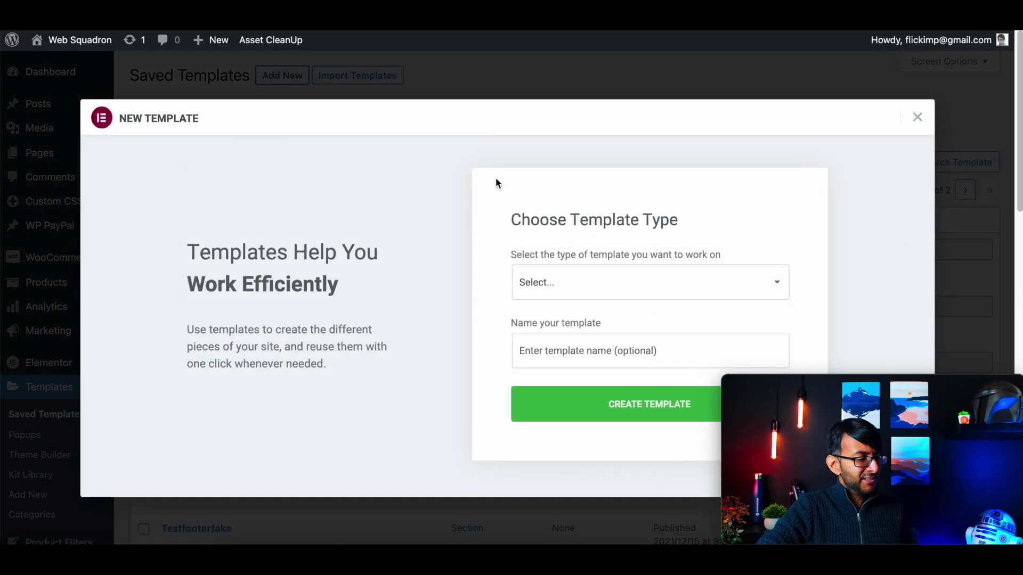
click(633, 289)
click(599, 338)
click(579, 354)
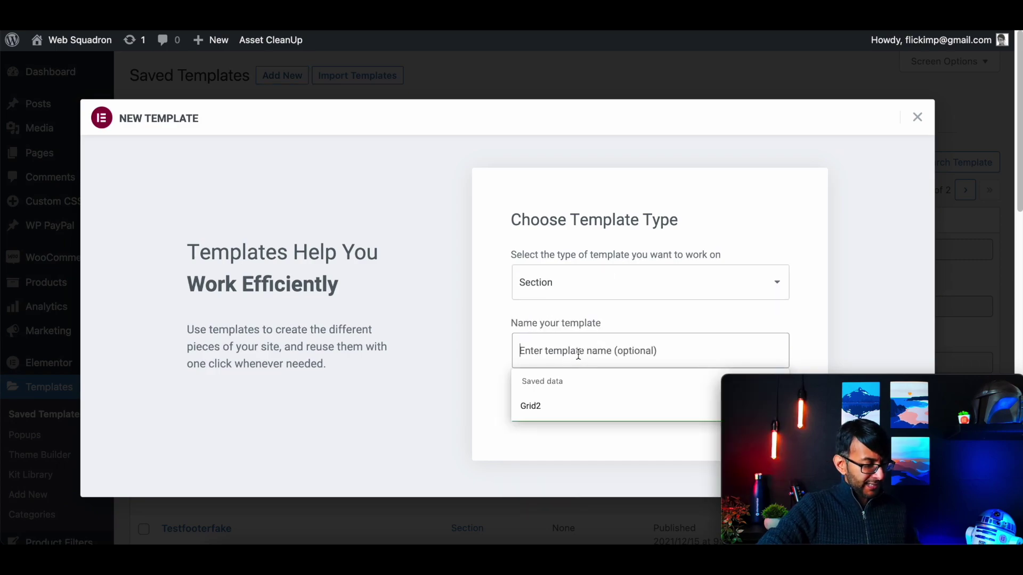
text(Grid3)
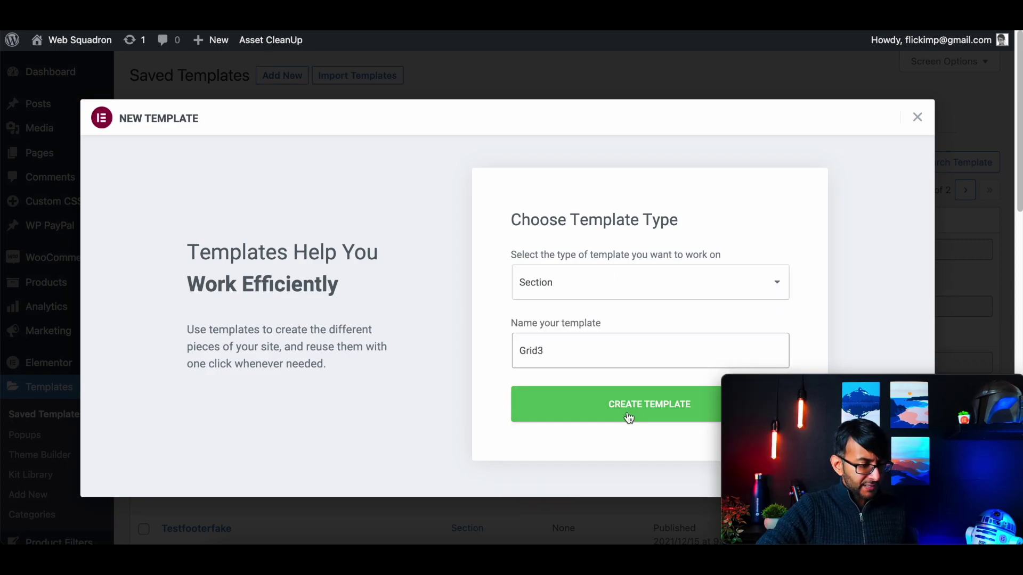
click(628, 417)
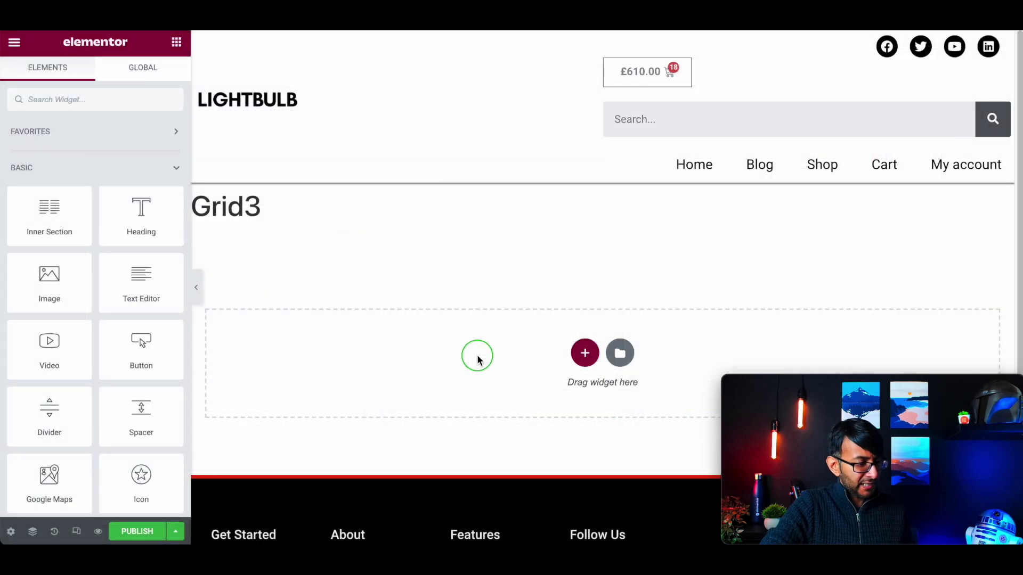
Step: Paste the copied products section, set it to 3 columns and 1 row, and publish
right_click(477, 357)
click(514, 370)
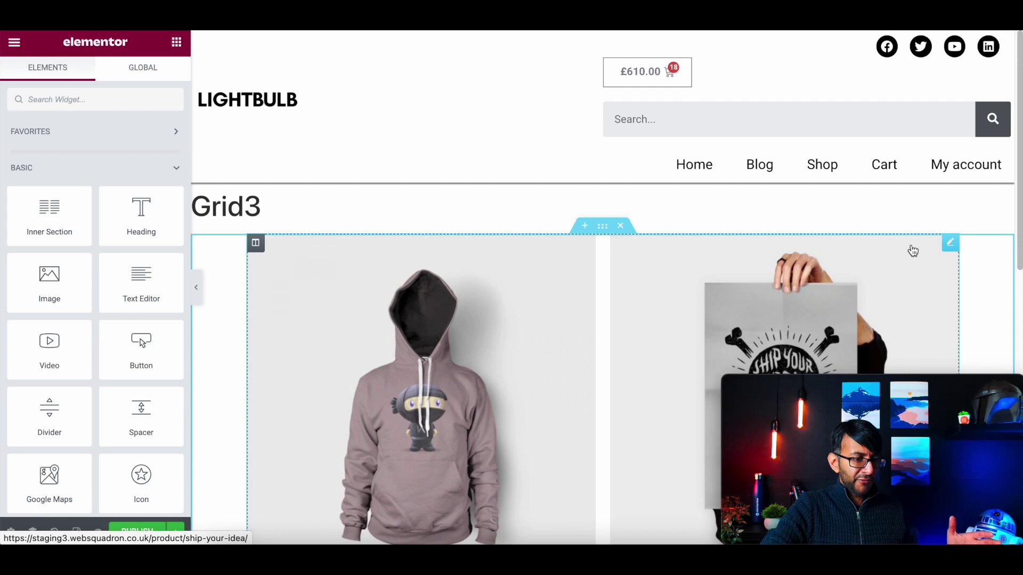
click(810, 242)
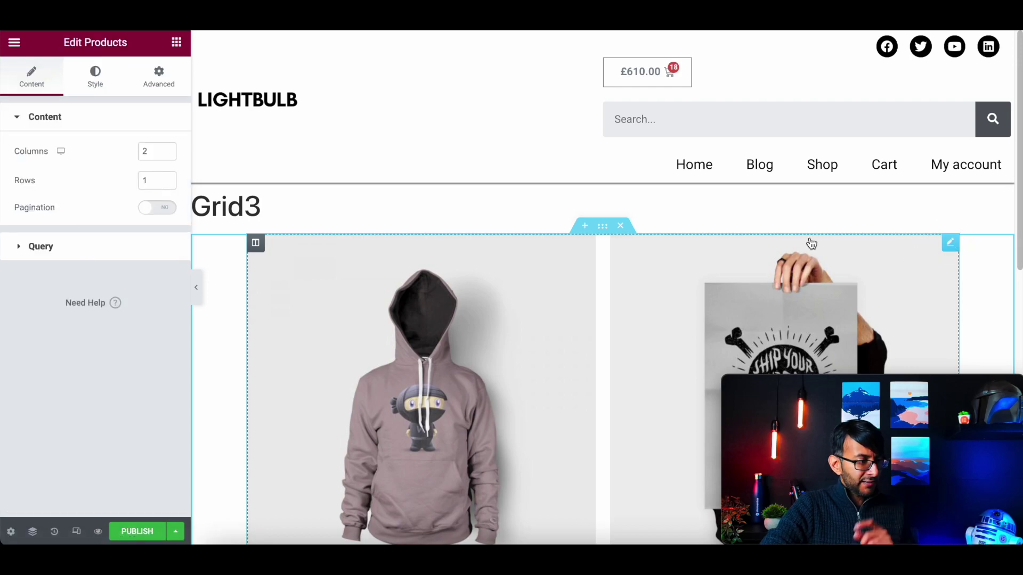
click(168, 151)
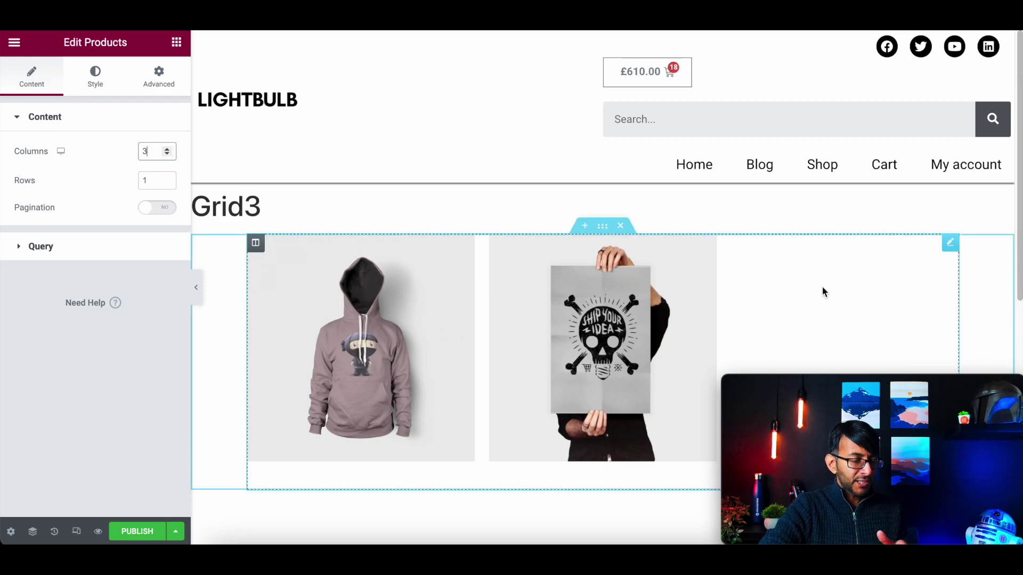
click(167, 179)
click(166, 178)
click(167, 180)
click(168, 179)
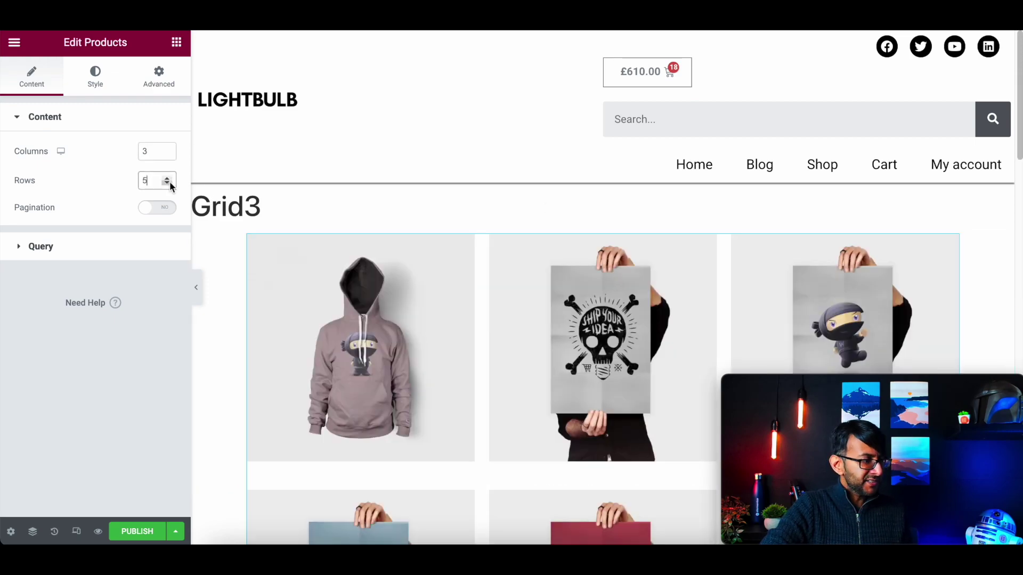
click(167, 184)
click(167, 183)
click(167, 184)
click(168, 184)
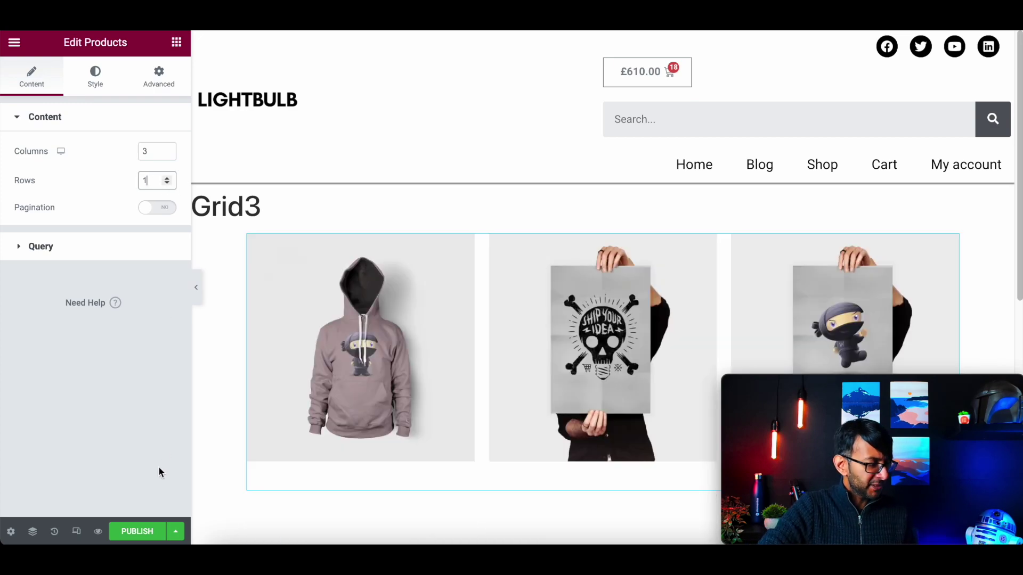
click(153, 536)
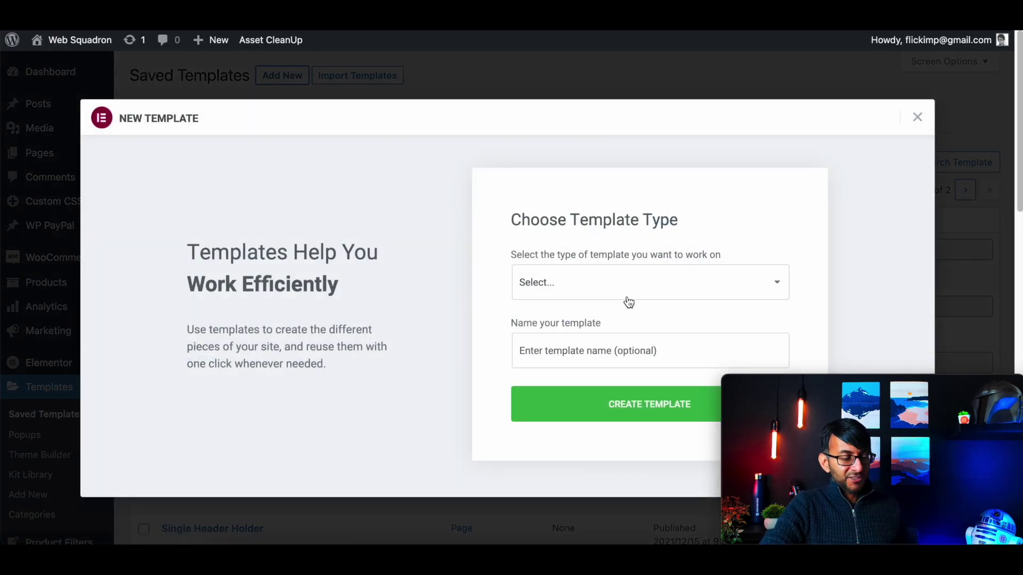
Step: Create a new Section template named Grid4
click(628, 294)
click(616, 334)
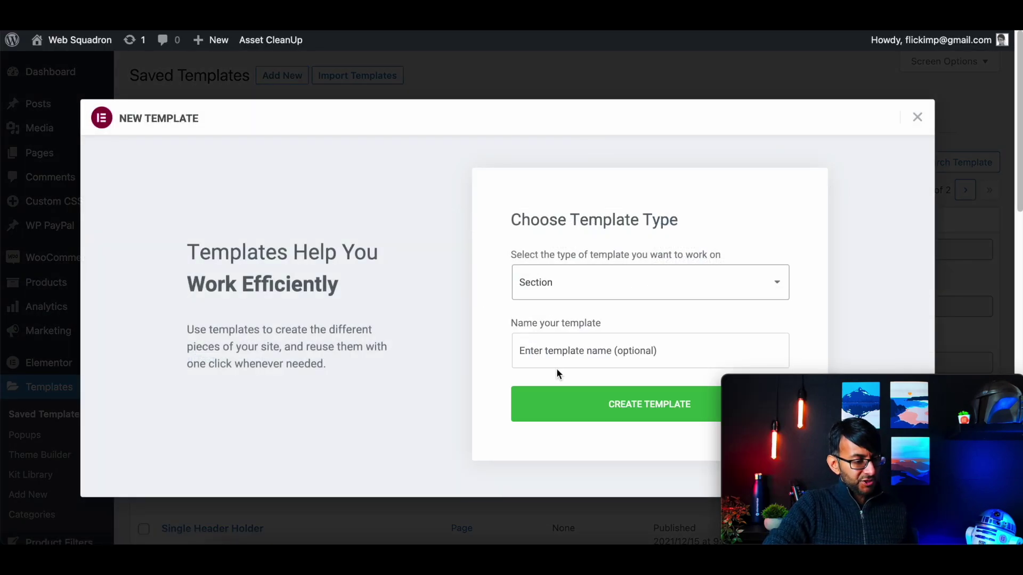
click(566, 352)
text(Grid4)
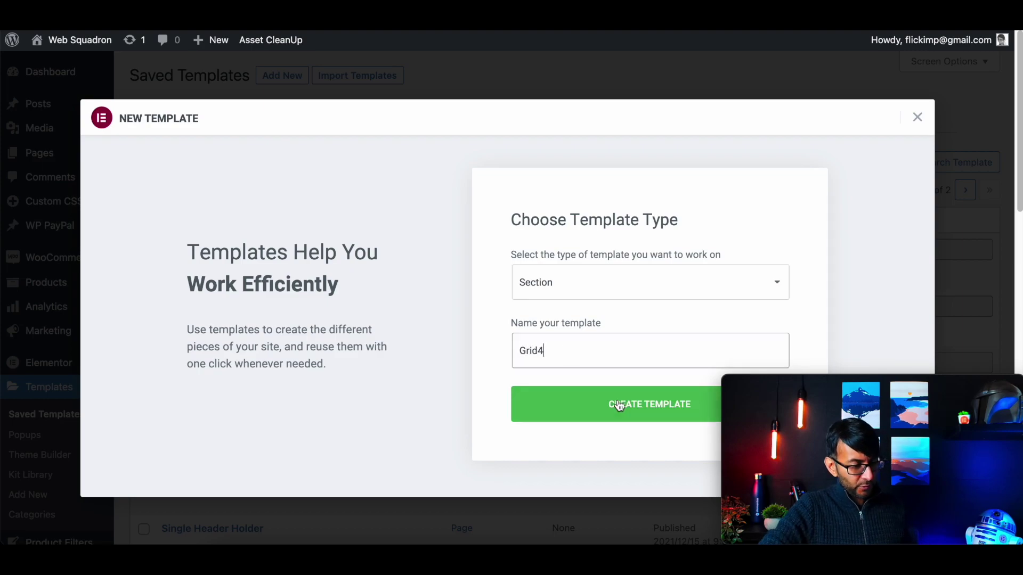
click(593, 400)
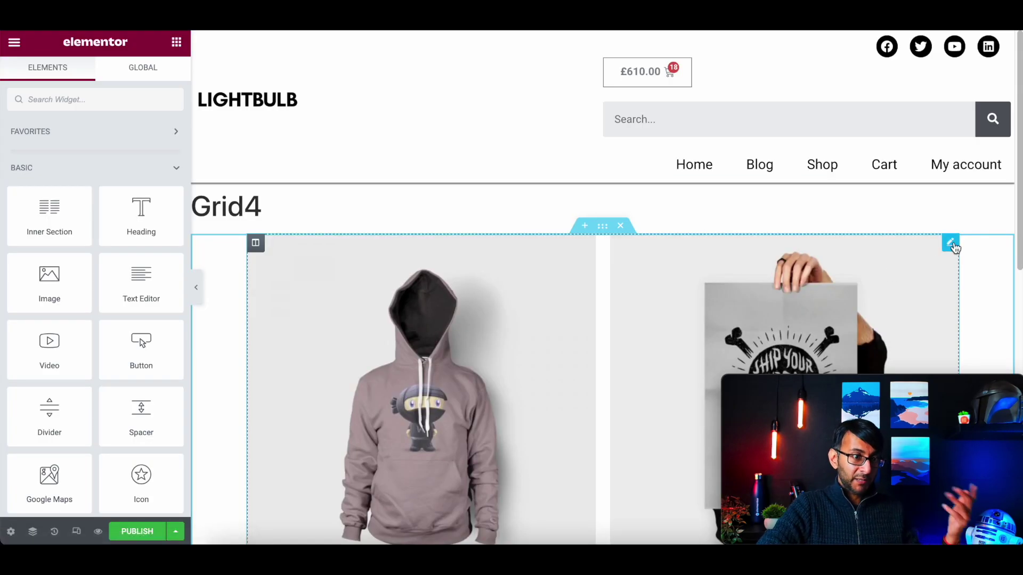
Step: Set the Grid4 products grid to 4 columns and 1 row, then publish it
click(950, 239)
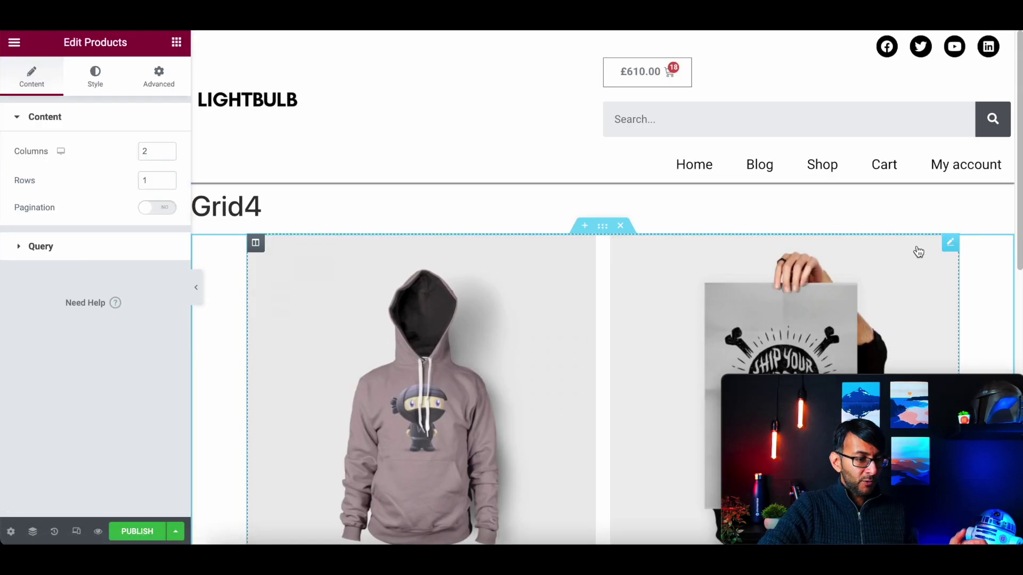
double_click(146, 151)
text(4)
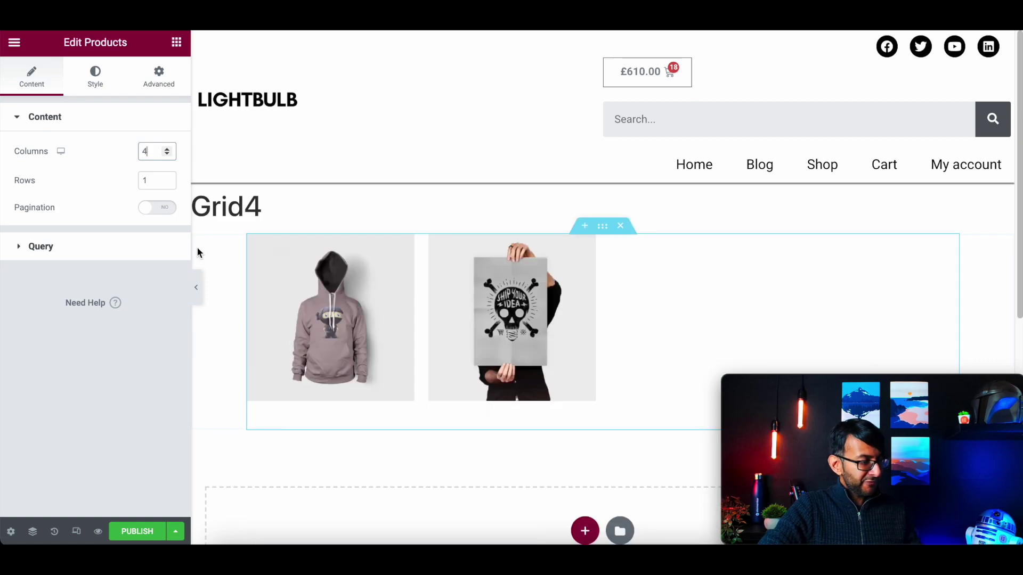
click(167, 178)
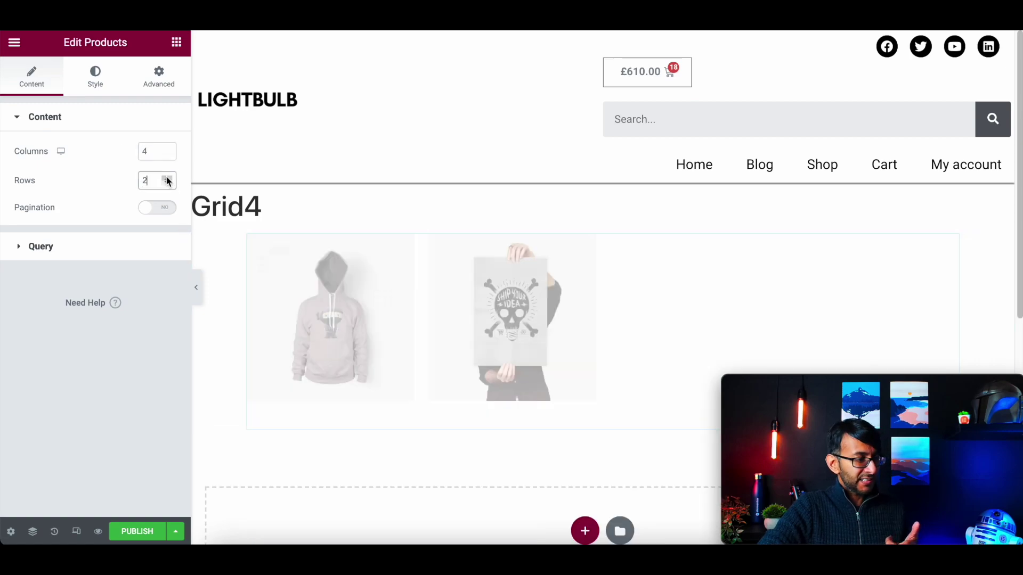
click(167, 179)
click(167, 179)
click(167, 179)
click(167, 184)
click(166, 184)
click(166, 184)
click(167, 184)
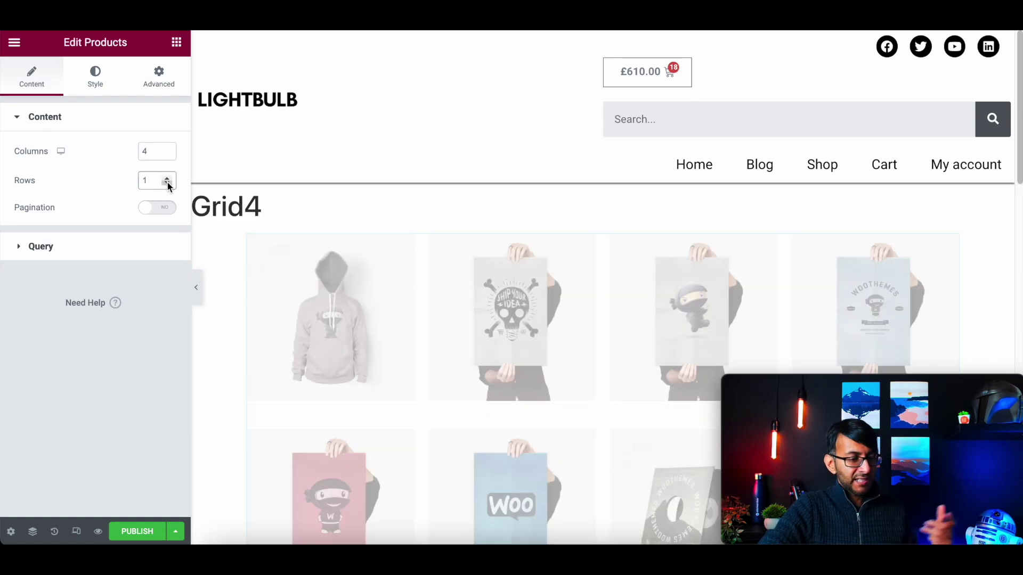
click(146, 532)
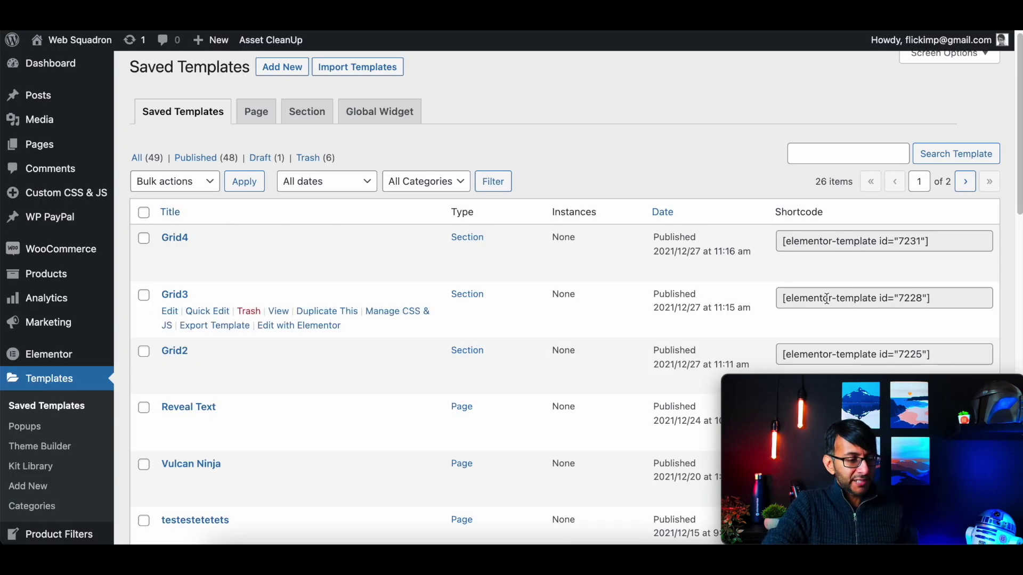
Step: Copy the Grid2 shortcode and put it in place of the first tab's image
click(908, 354)
drag(779, 354, 944, 353)
key(ctrl+c)
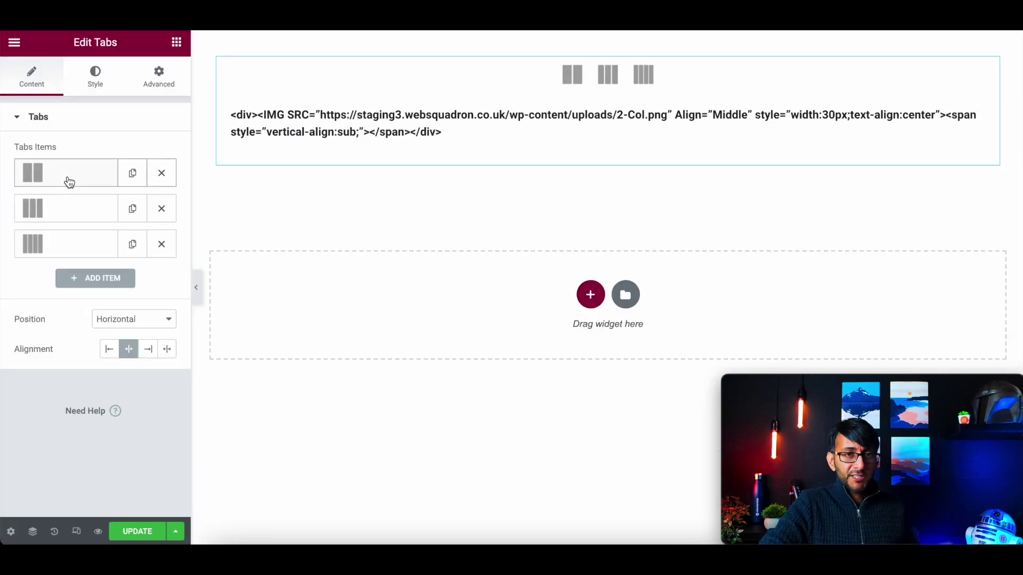
click(84, 178)
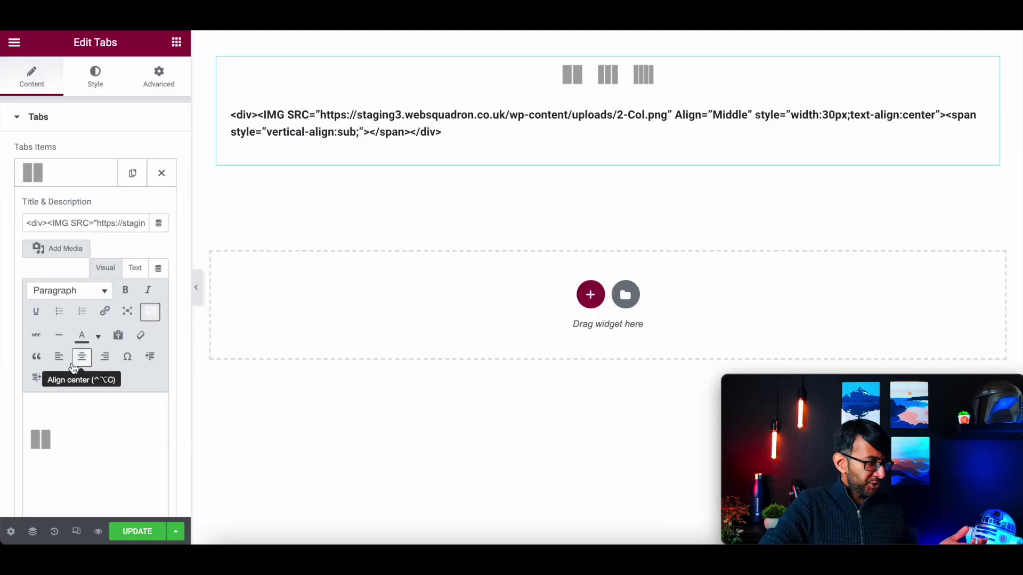
click(81, 440)
key(BackSpace)
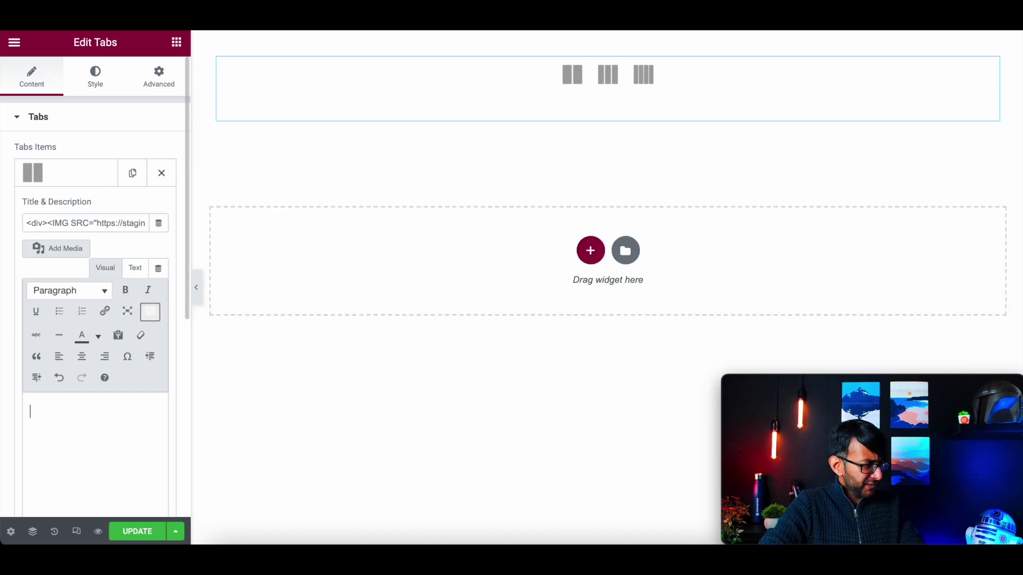
key(ctrl+v)
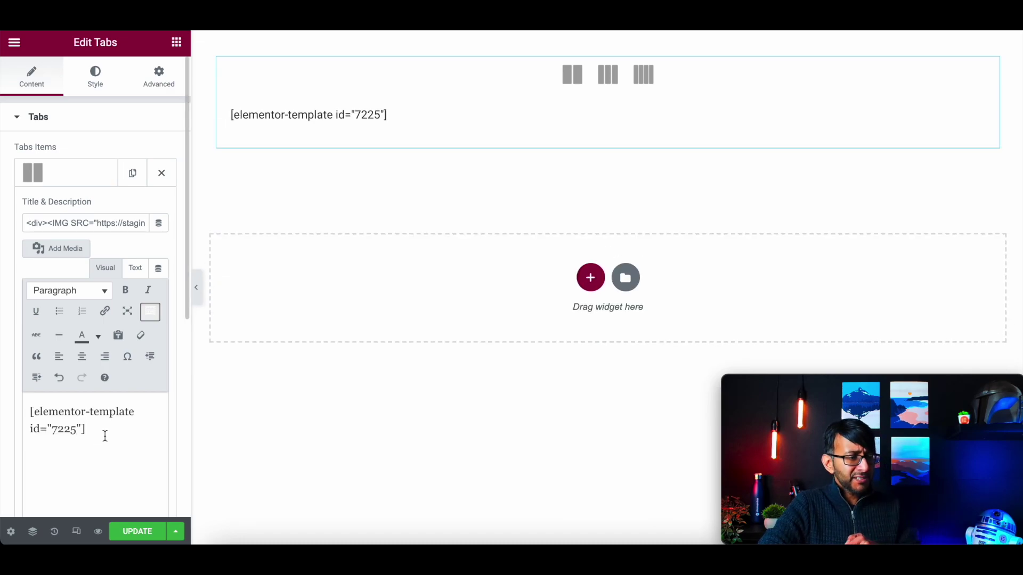
click(71, 174)
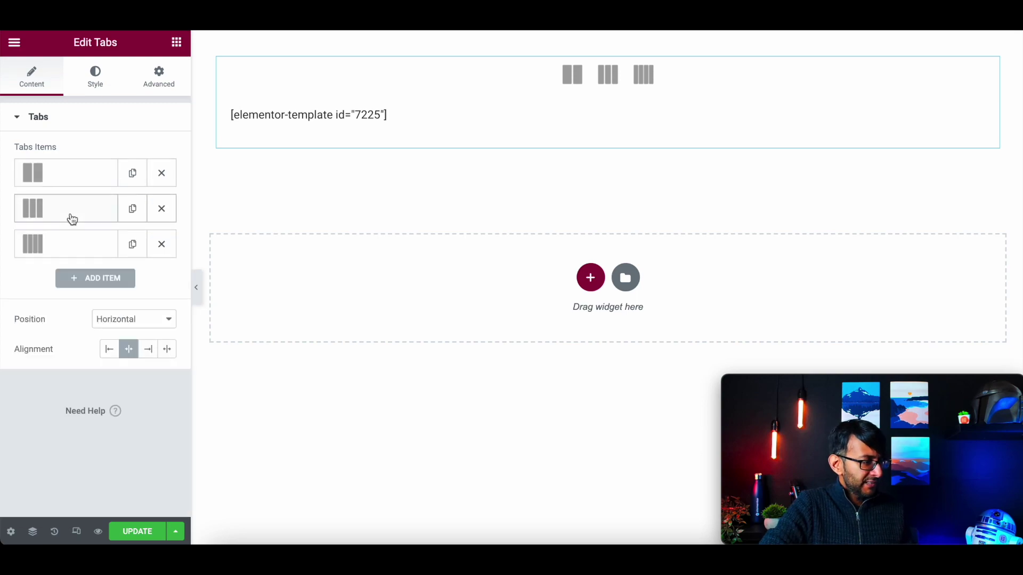
Step: Replace the second tab's image with the Grid3 template shortcode
click(70, 215)
click(61, 474)
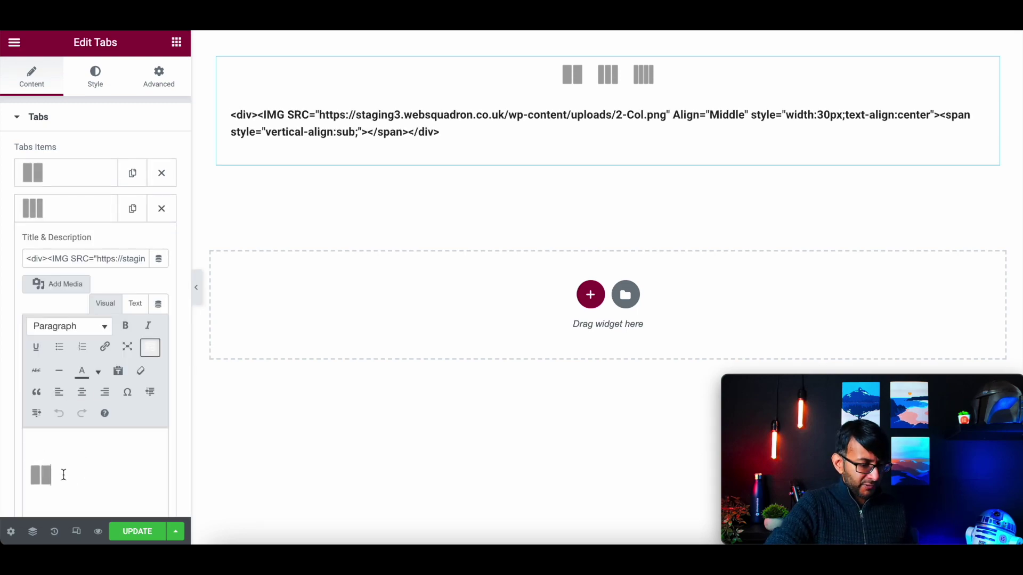
key(BackSpace)
key(ctrl+v)
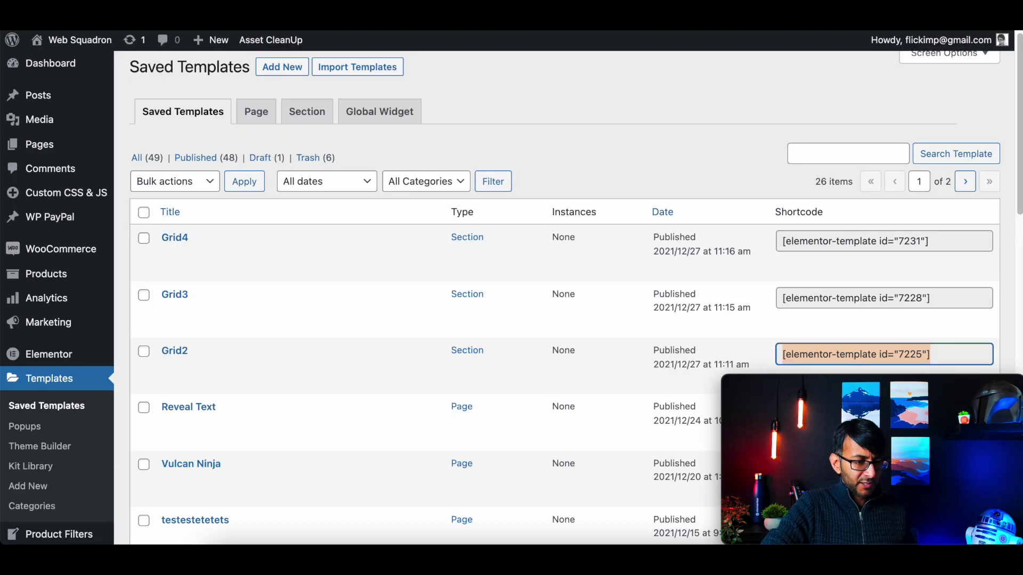
click(936, 296)
key(ctrl+c)
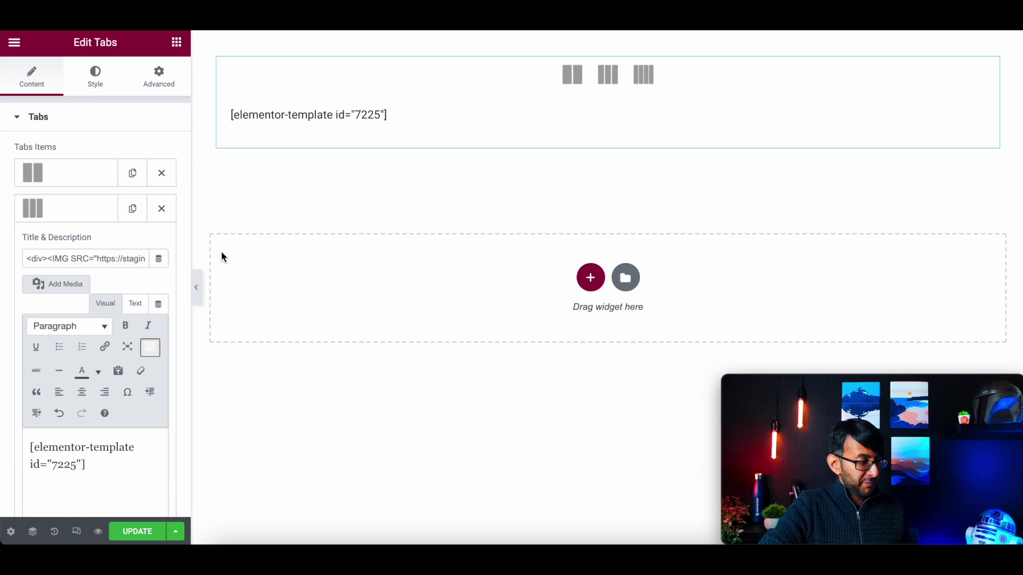
drag(87, 464, 3, 429)
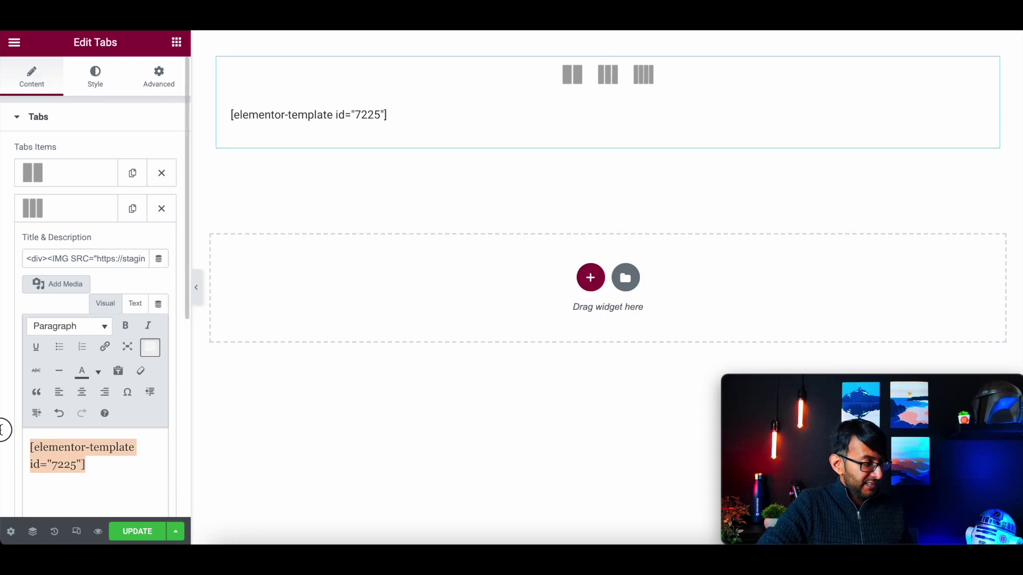
key(ctrl+v)
click(52, 218)
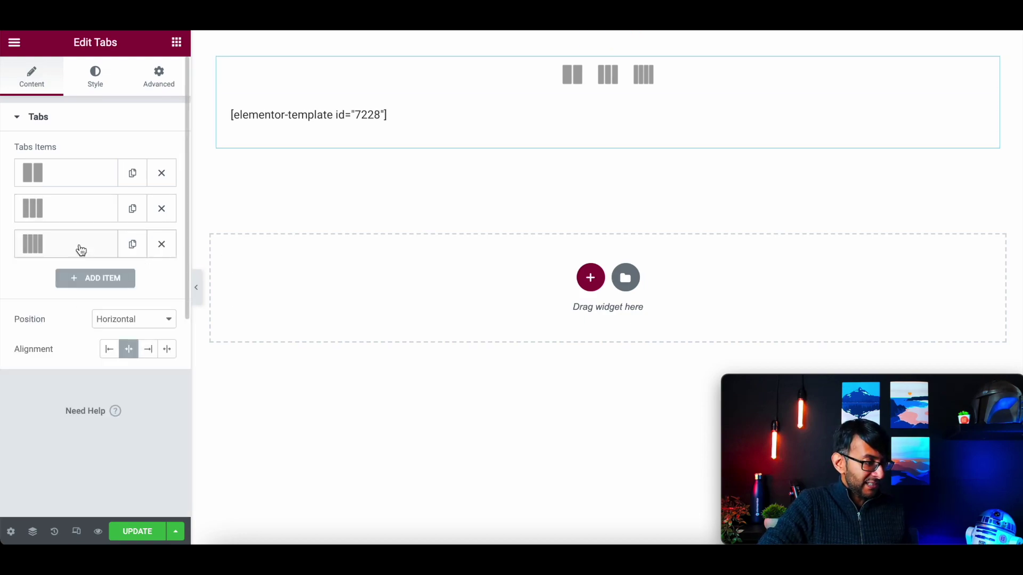
Step: Replace the third tab's image with the Grid4 shortcode and update the page
click(80, 246)
click(102, 490)
key(Delete)
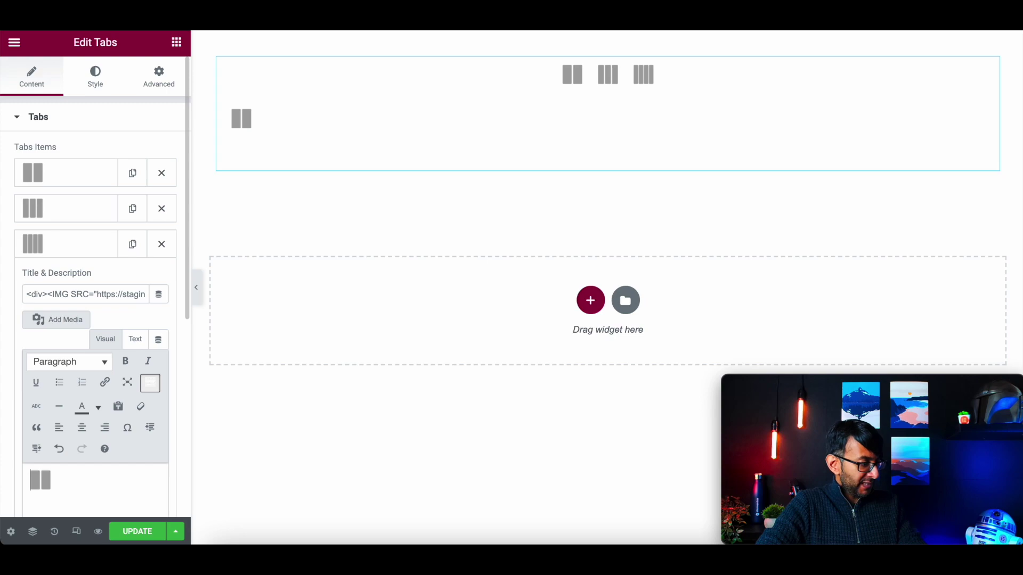
key(Delete)
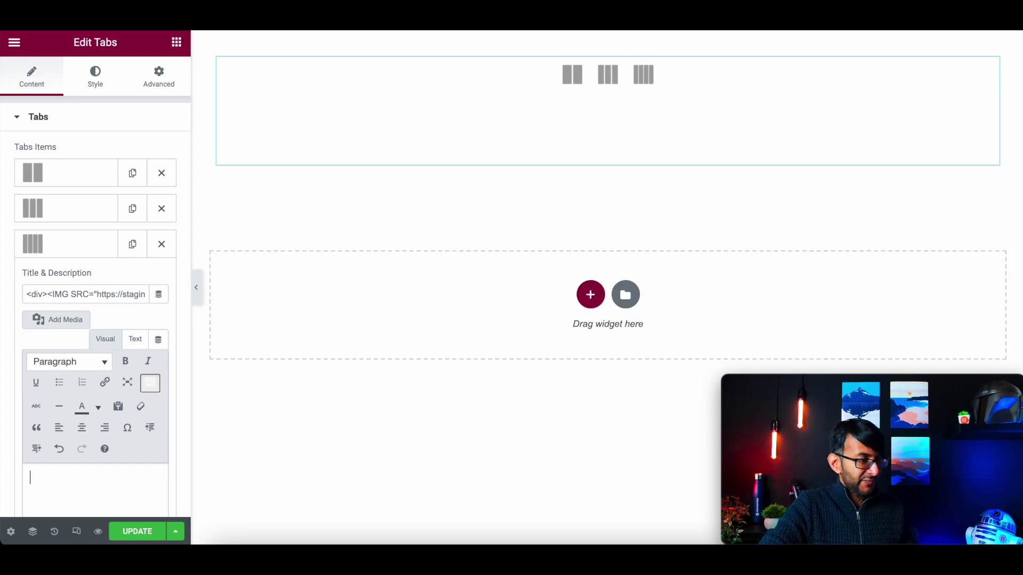
key(ctrl+Tab)
click(932, 240)
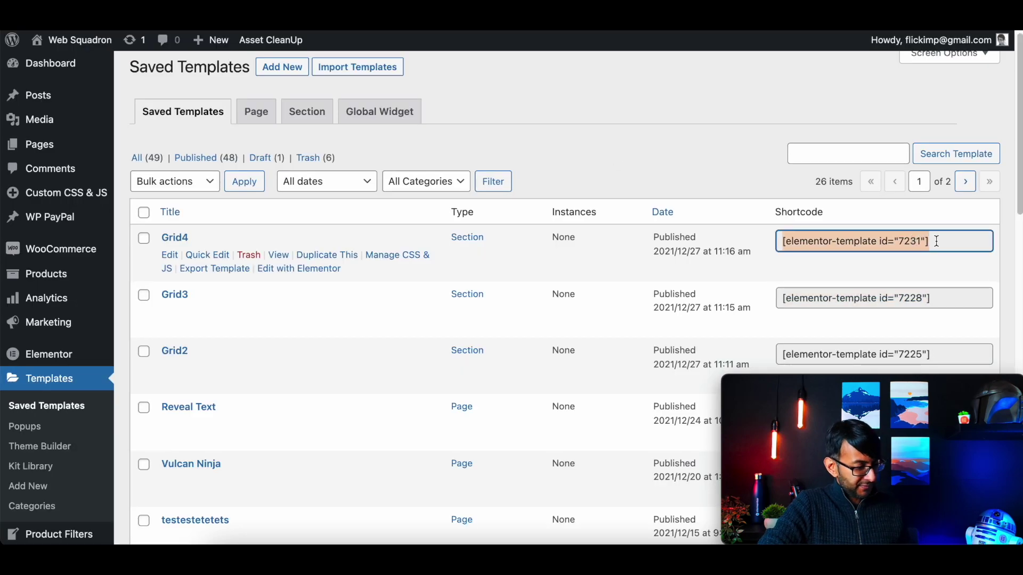
key(ctrl+Tab)
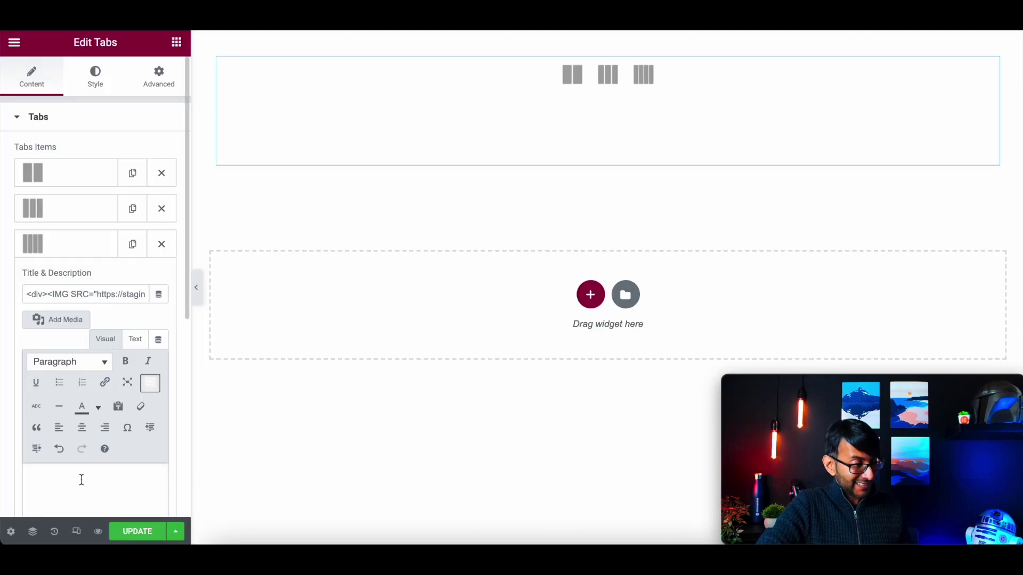
text([elementor-template id="7231"])
key(Delete)
click(148, 538)
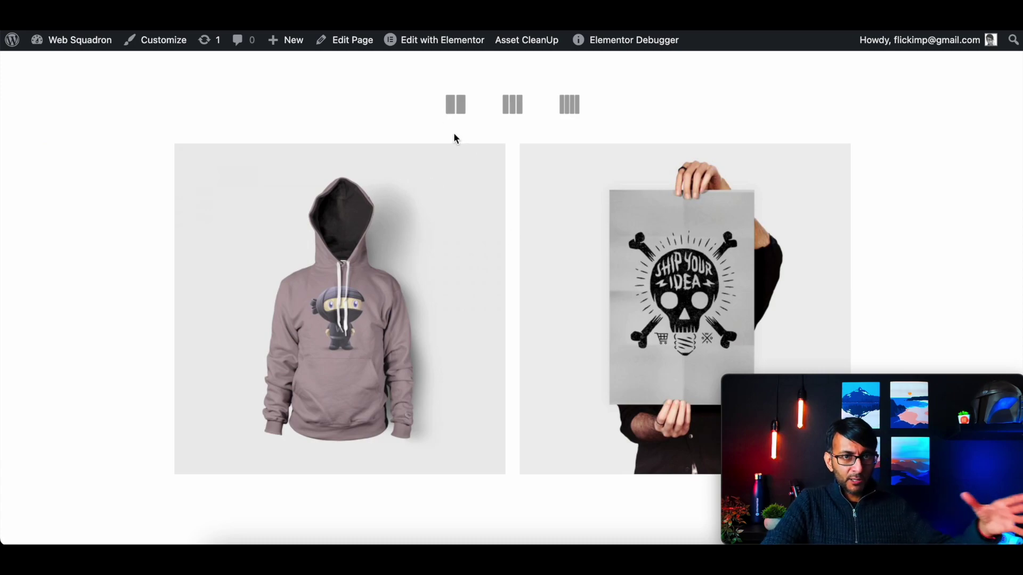
Step: Switch between the 2-, 3- and 4-column icon tabs on the live page to test each grid
click(512, 105)
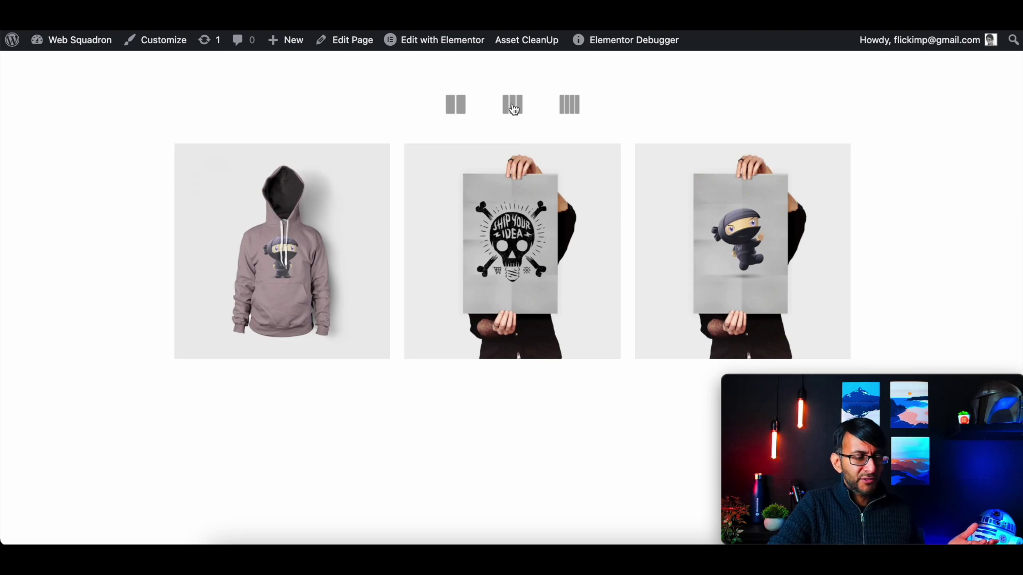
click(568, 105)
click(506, 107)
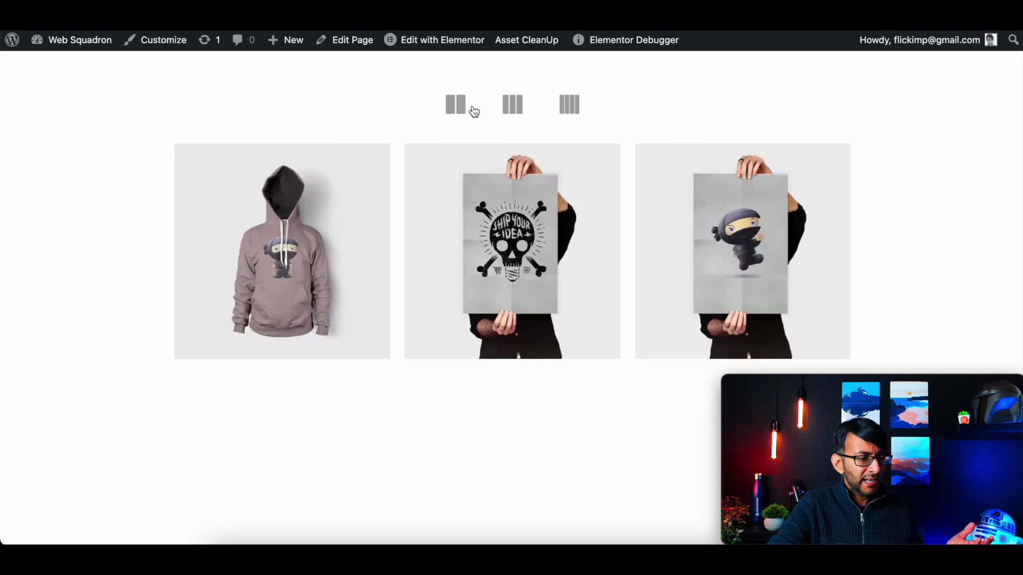
click(473, 111)
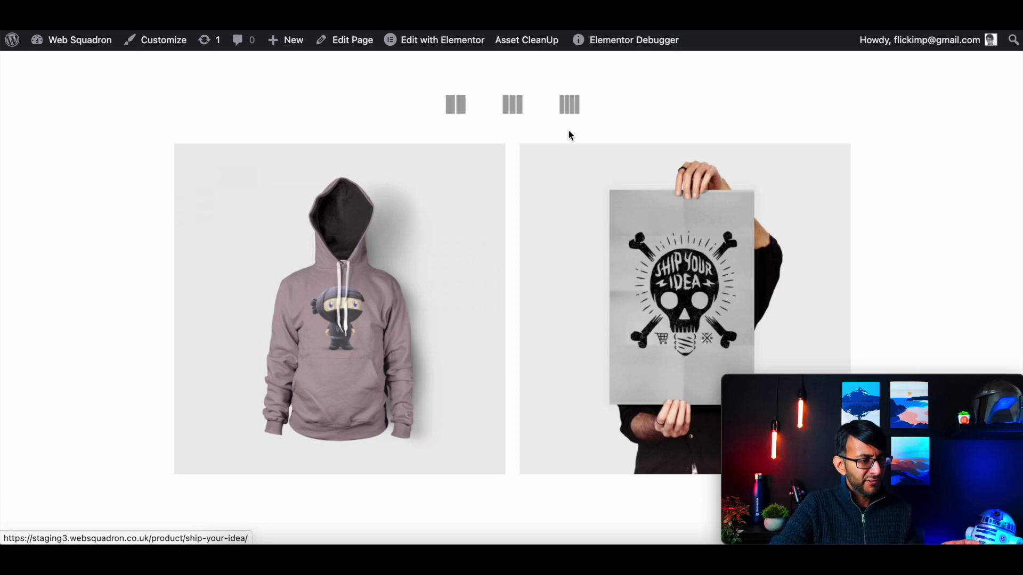
click(515, 105)
click(559, 106)
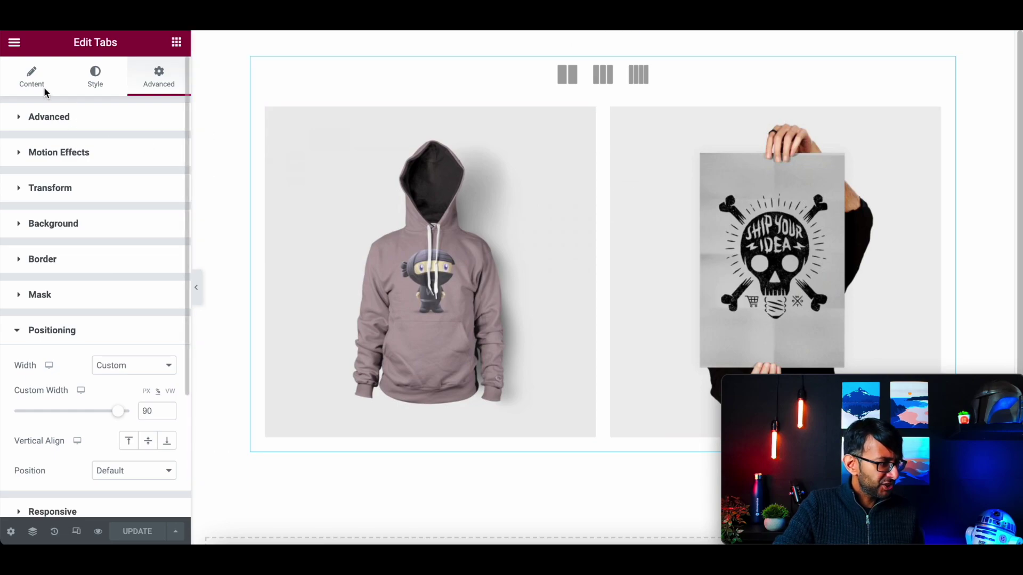
Step: Switch the editor preview to Mobile and collapse the side panel
click(38, 79)
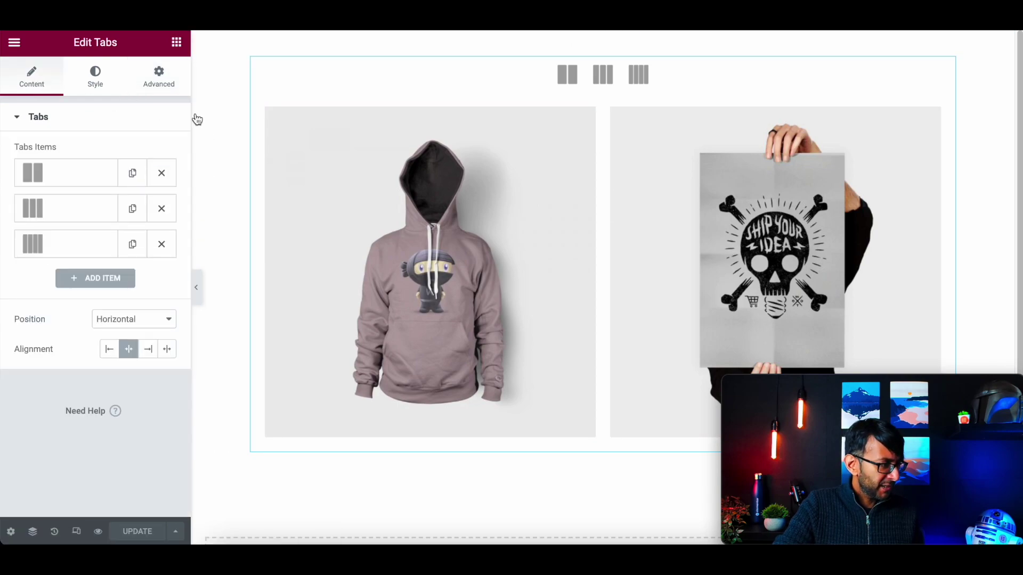
click(76, 531)
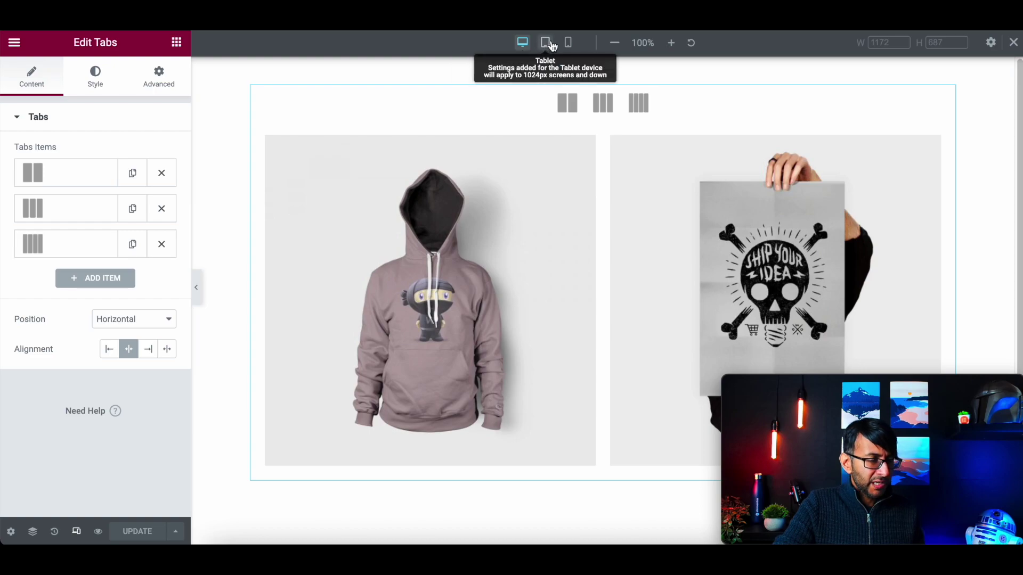
click(569, 49)
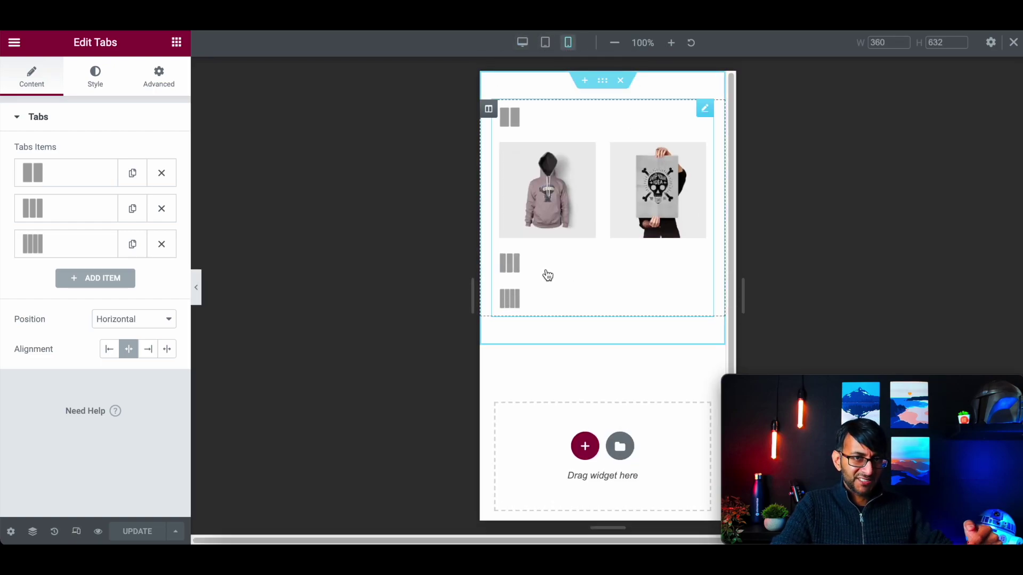
click(196, 289)
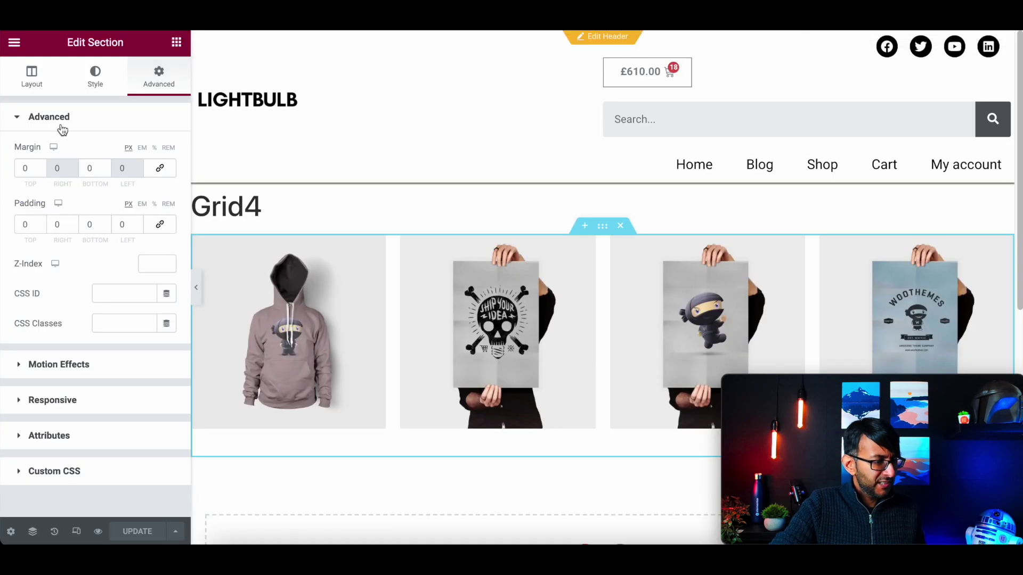
Step: Preview the Grid4 template at mobile width, then open the Tabs widget's settings
click(81, 532)
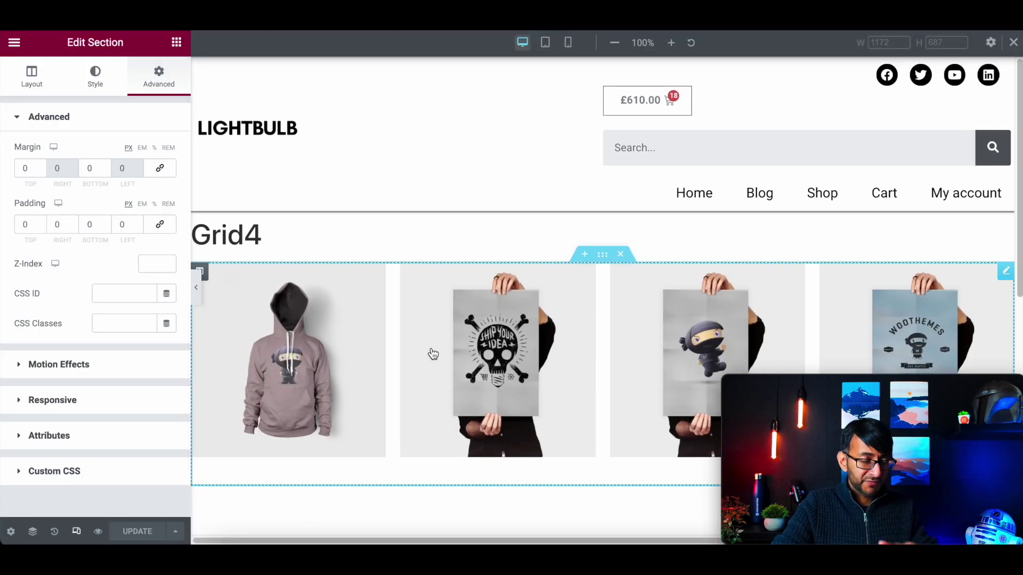
click(566, 43)
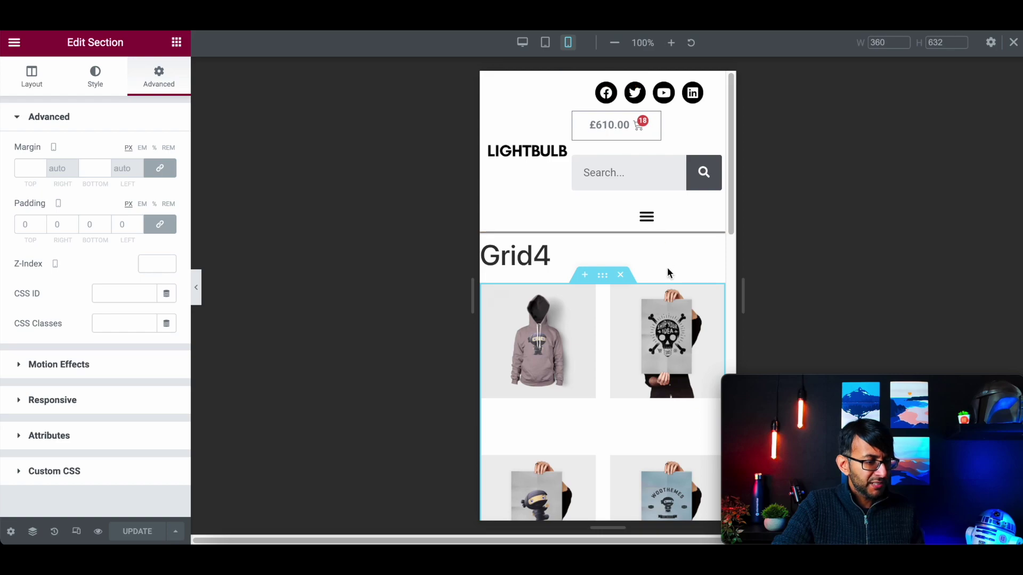
click(715, 294)
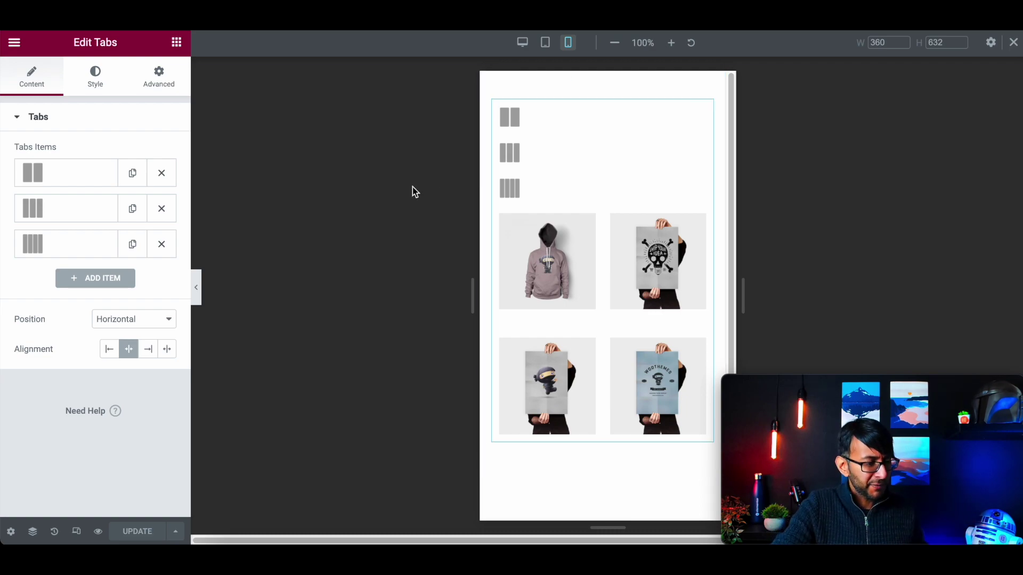
Step: In the full-canvas mobile preview, open the first and second tabs' grids, then restore the panel
click(197, 294)
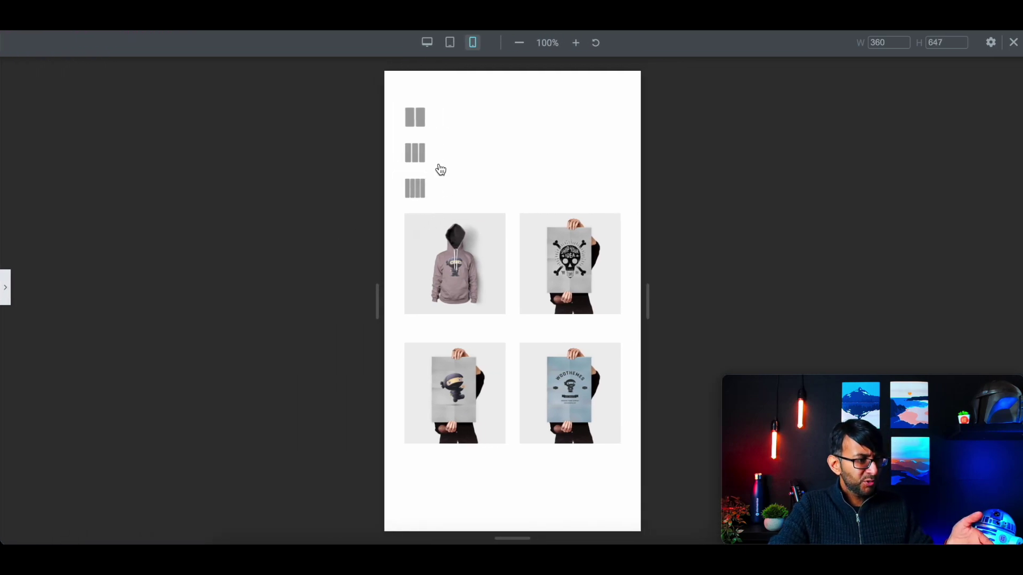
click(418, 122)
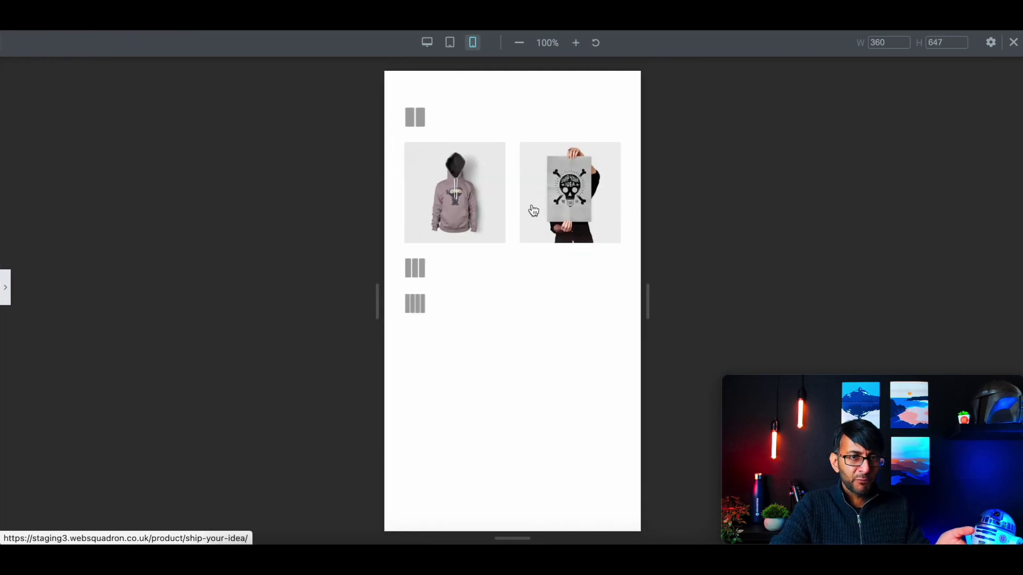
click(416, 269)
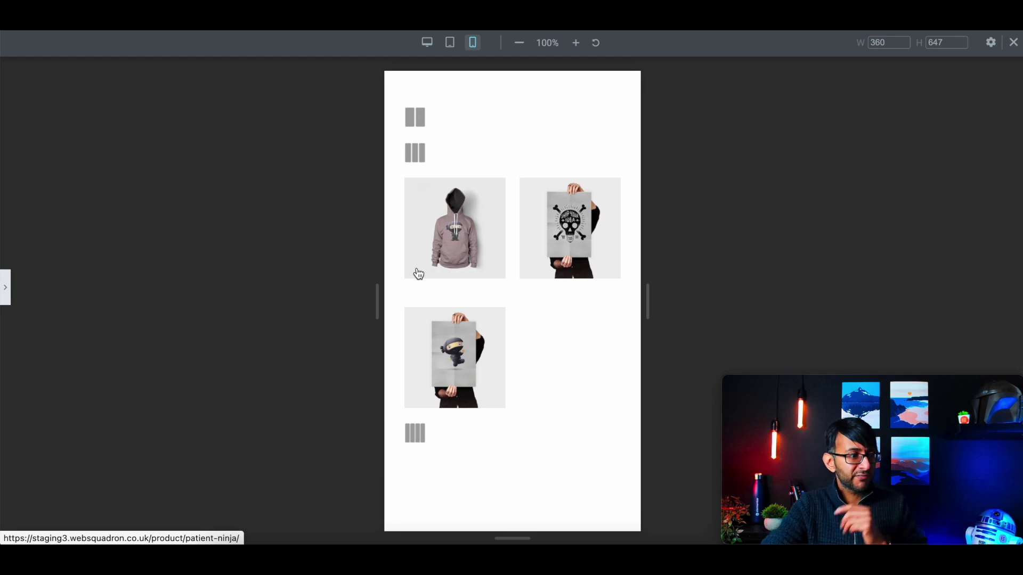
click(416, 117)
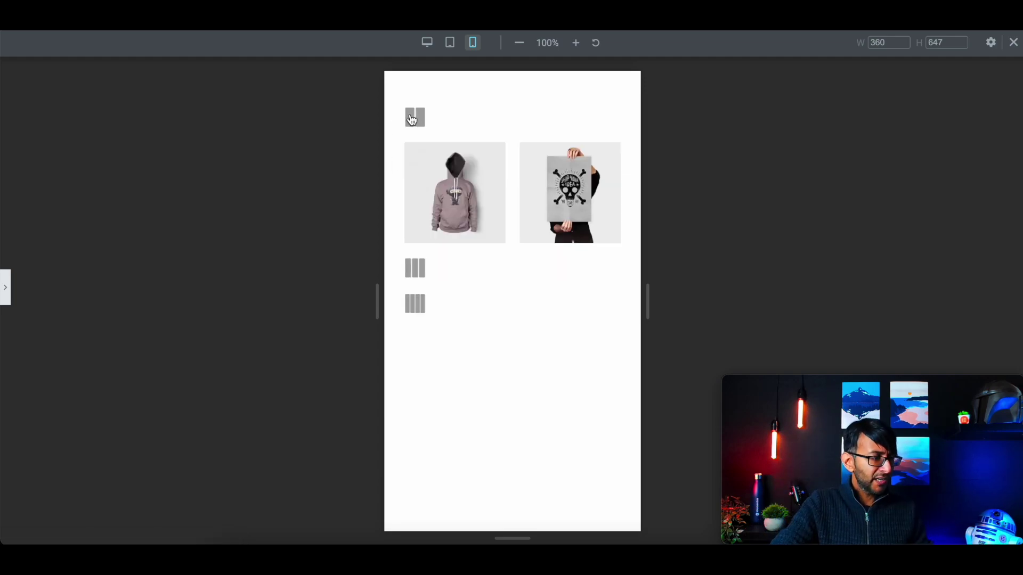
click(6, 292)
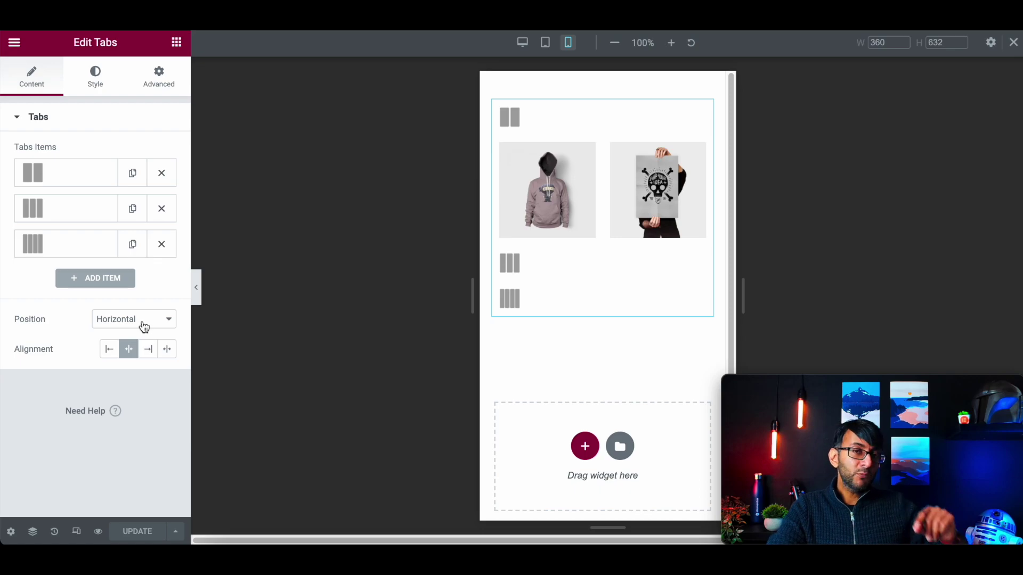
Step: Open the Tabs widget's Custom CSS, add lines after the existing rule, and preview at 378 px
click(176, 80)
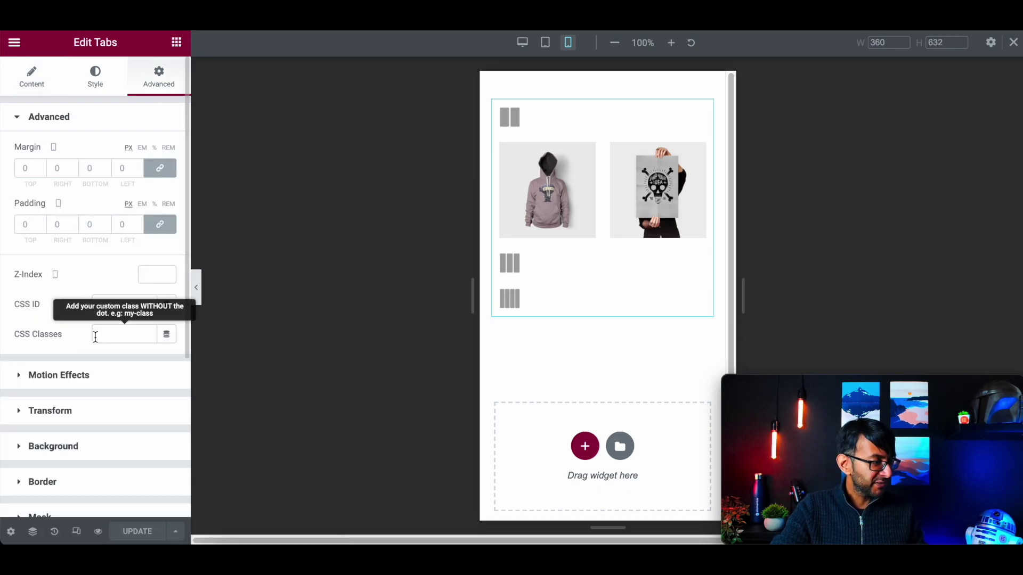
scroll(82, 410, down, 5)
click(85, 421)
scroll(107, 373, down, 4)
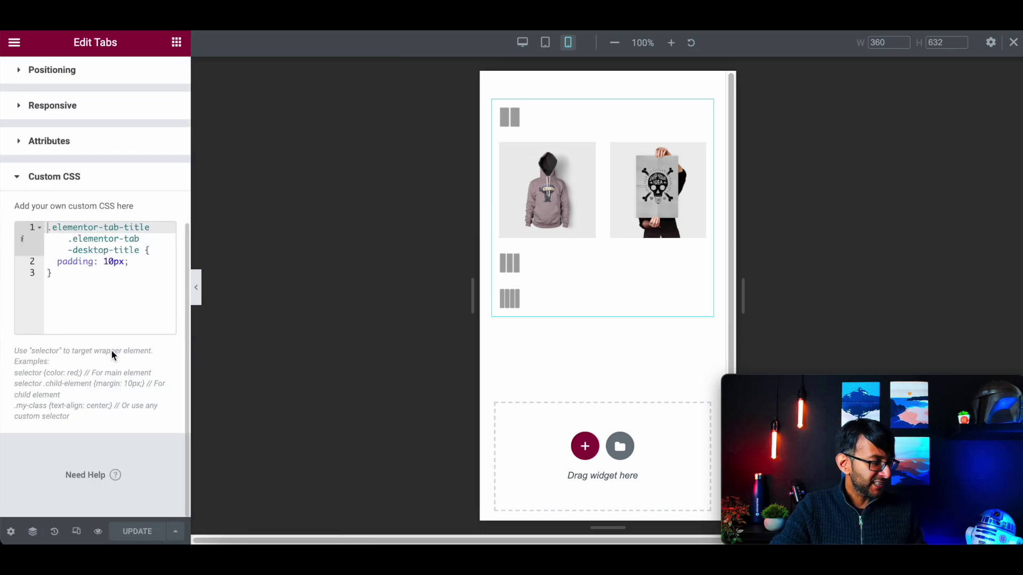
click(101, 275)
key(Return)
key(Return)
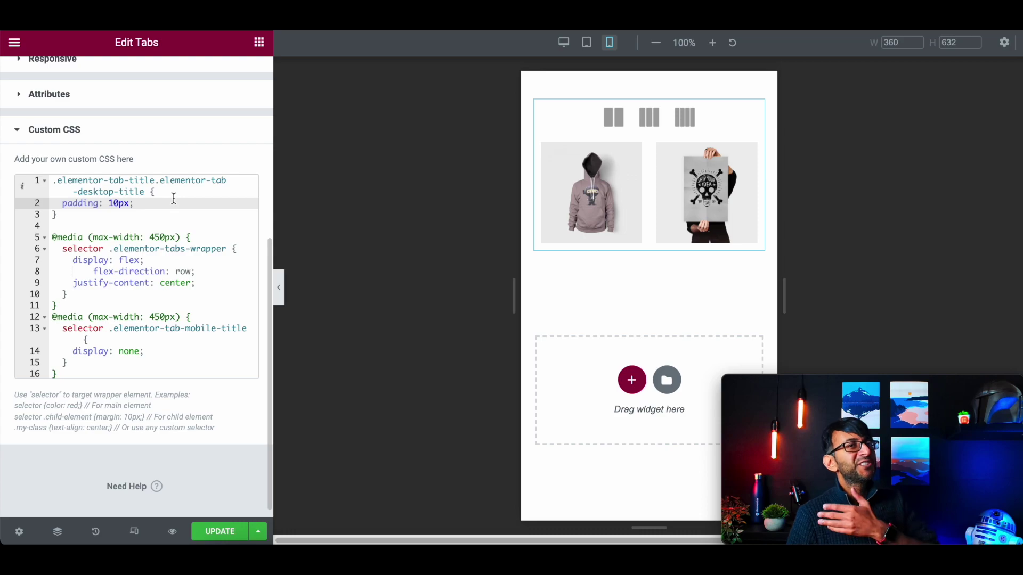
click(68, 294)
drag(784, 295, 791, 296)
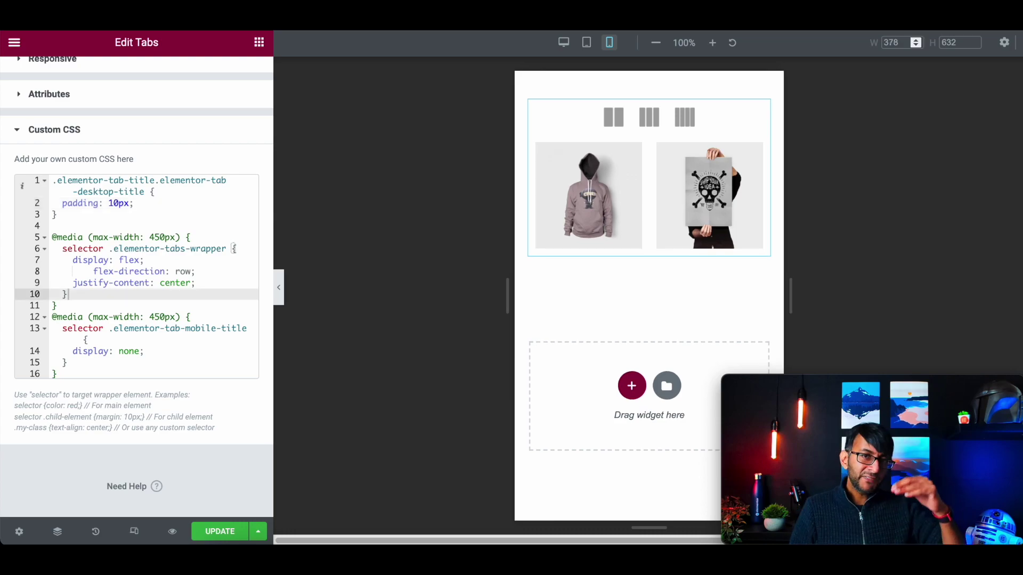
Step: Test the CSS by deleting then restoring the mobile-title hiding rule and justify-content: center
click(211, 287)
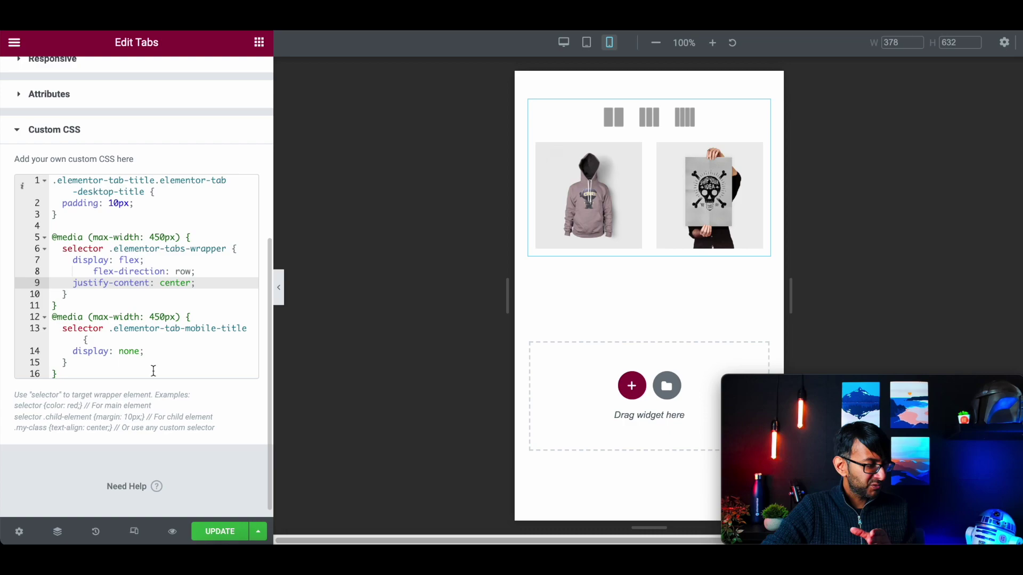
drag(130, 373, 44, 321)
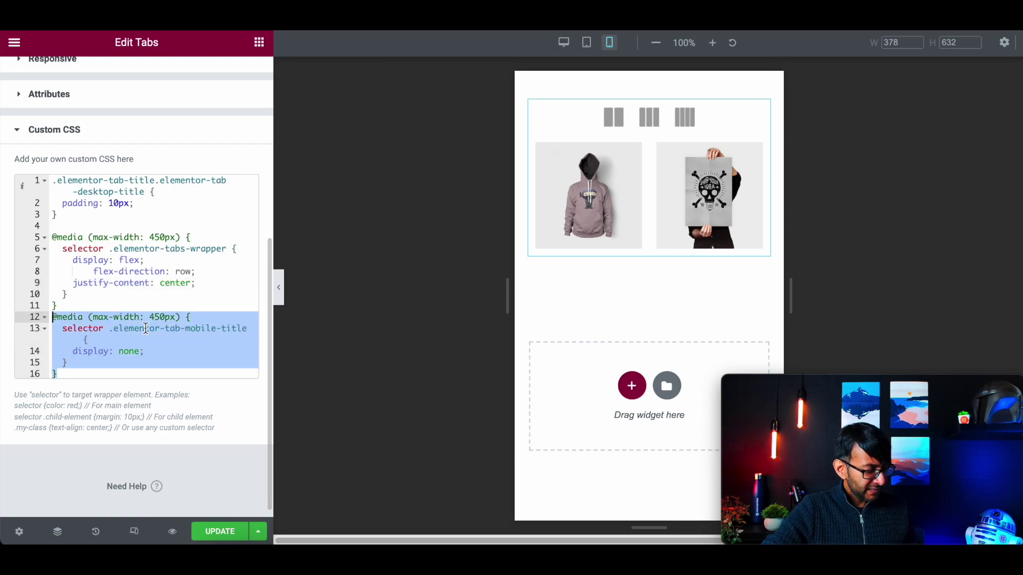
key(BackSpace)
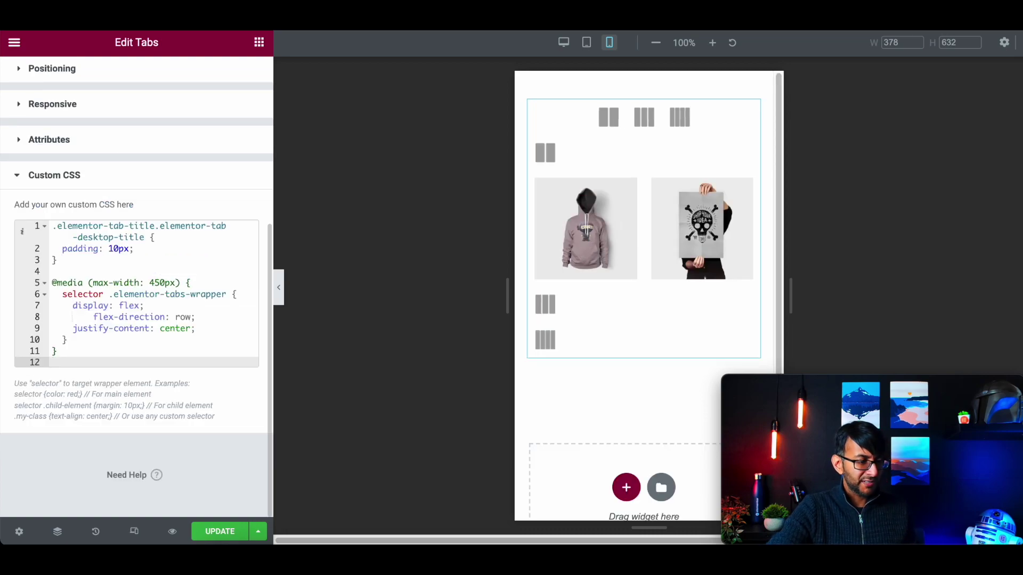
key(ctrl+z)
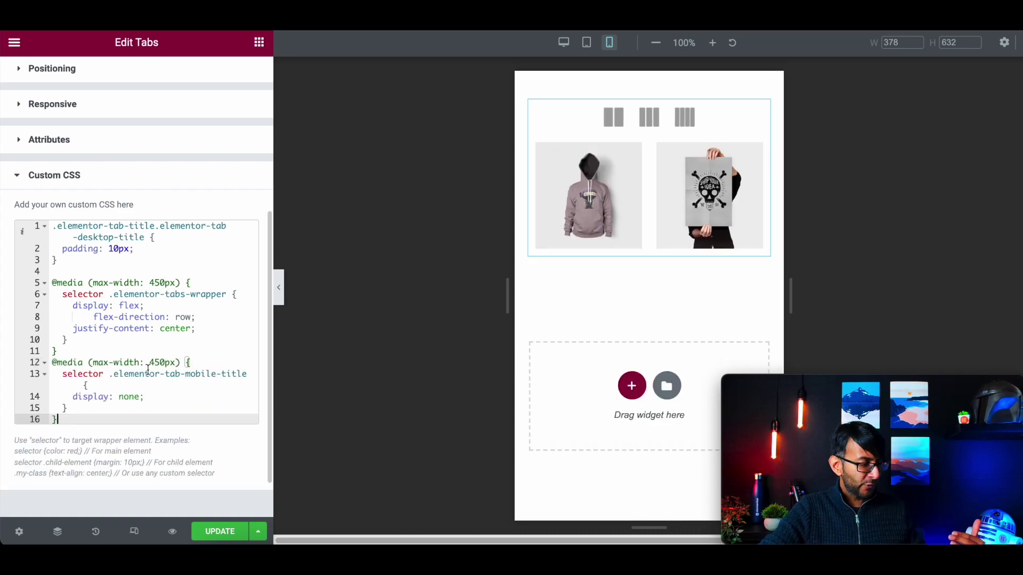
drag(126, 408, 55, 373)
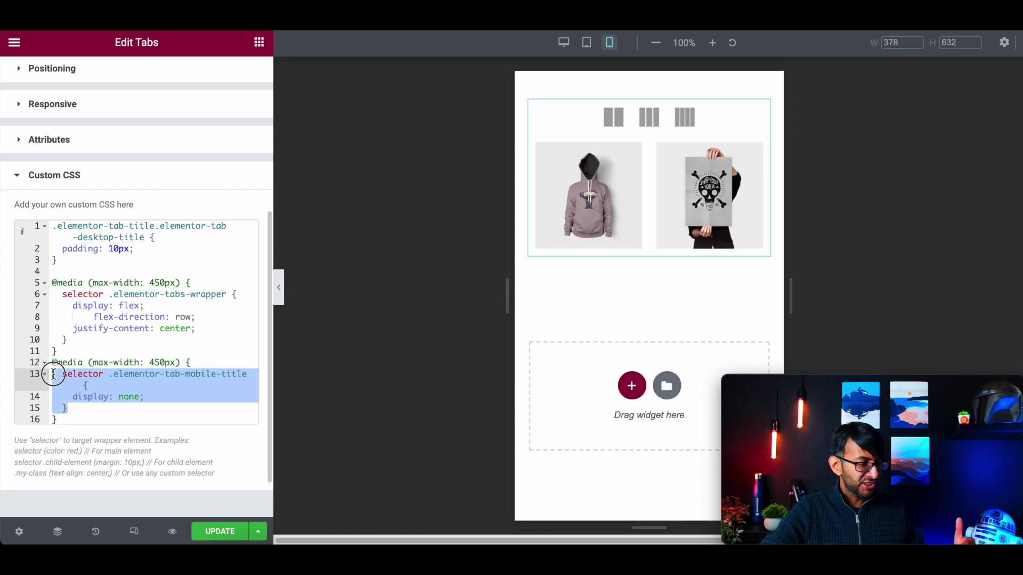
drag(206, 328, 38, 326)
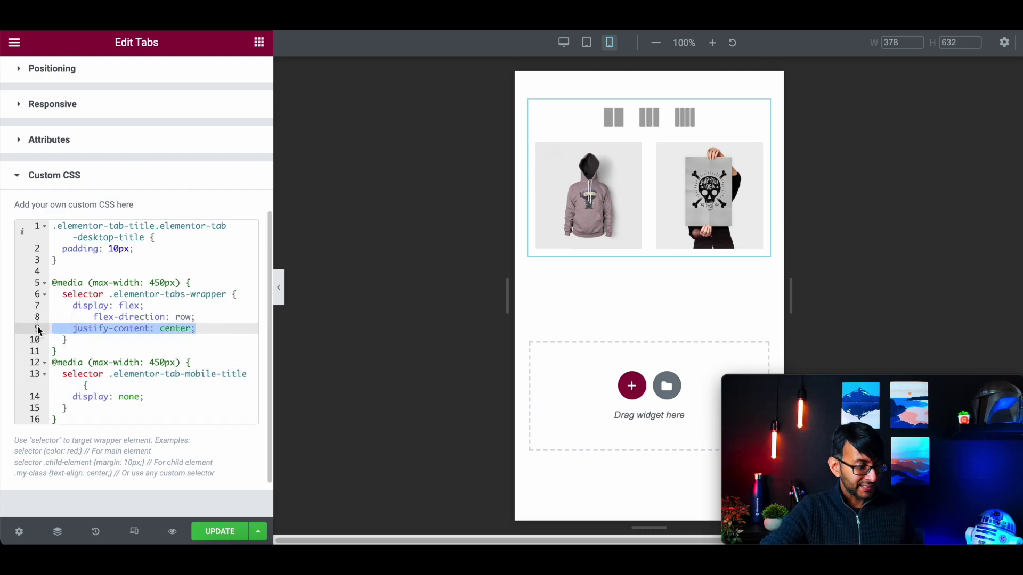
key(BackSpace)
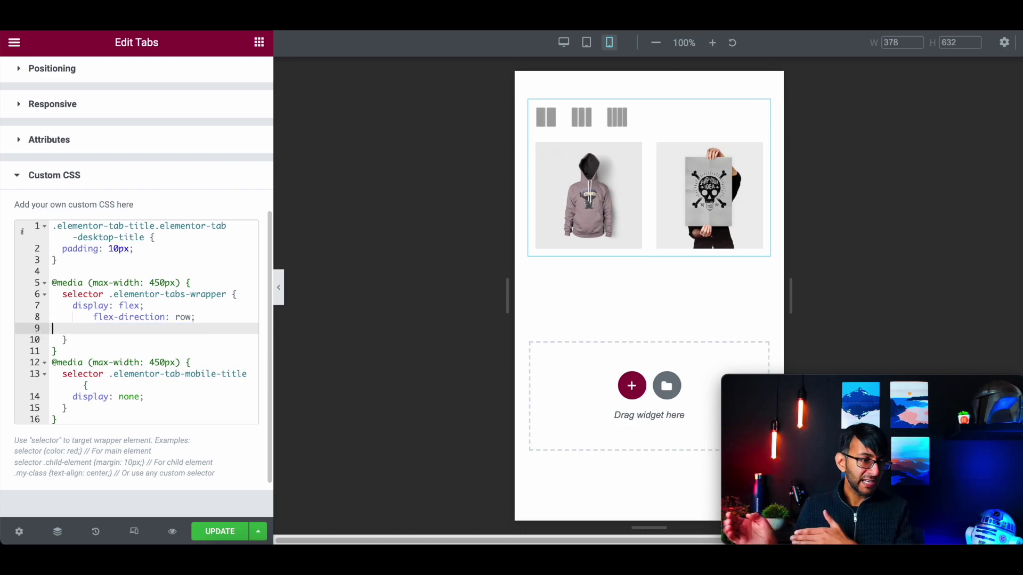
key(ctrl+z)
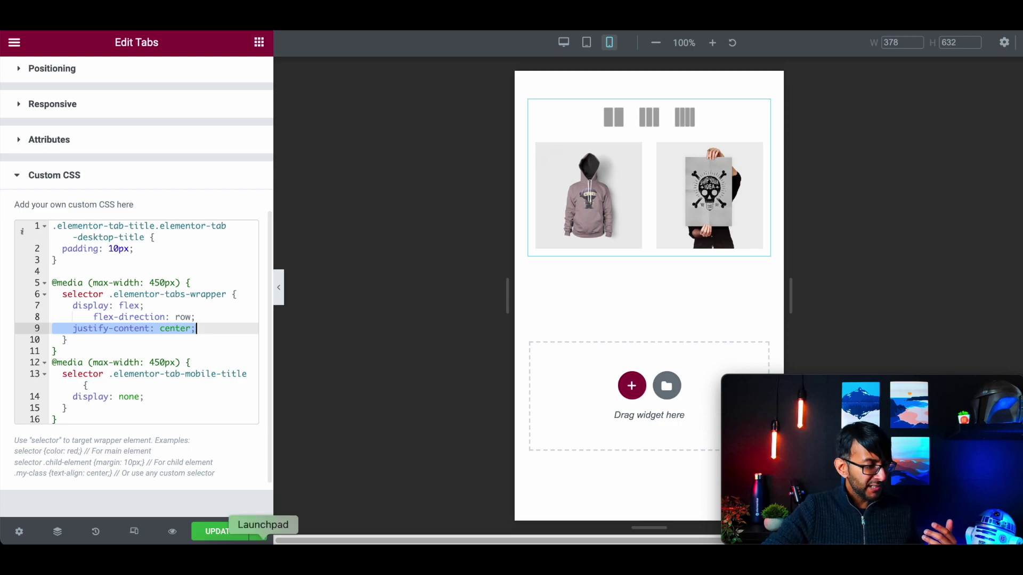
Step: Save the tabs changes and test the three-, four- and two-column tabs in mobile view
click(225, 533)
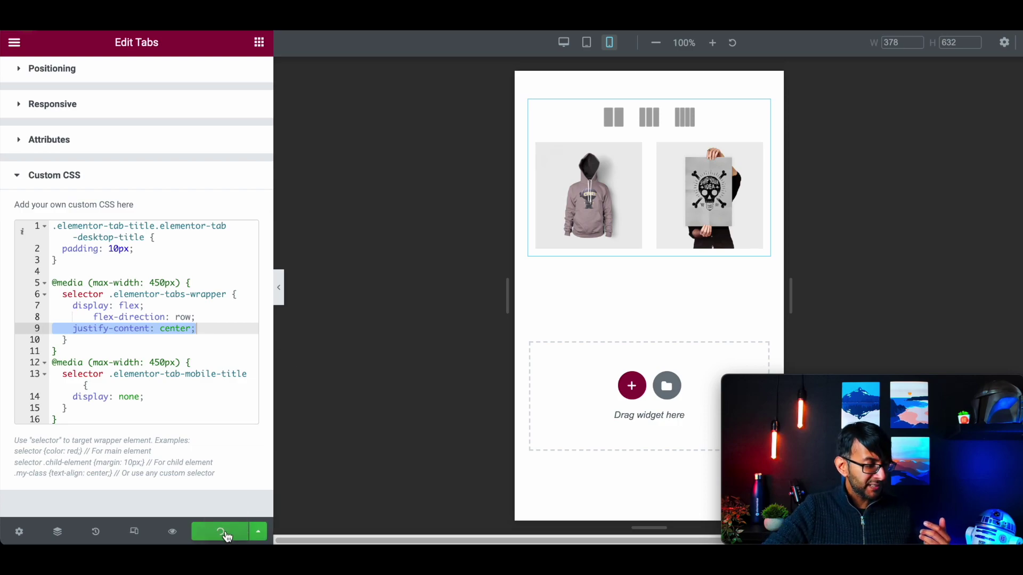
click(281, 291)
click(511, 116)
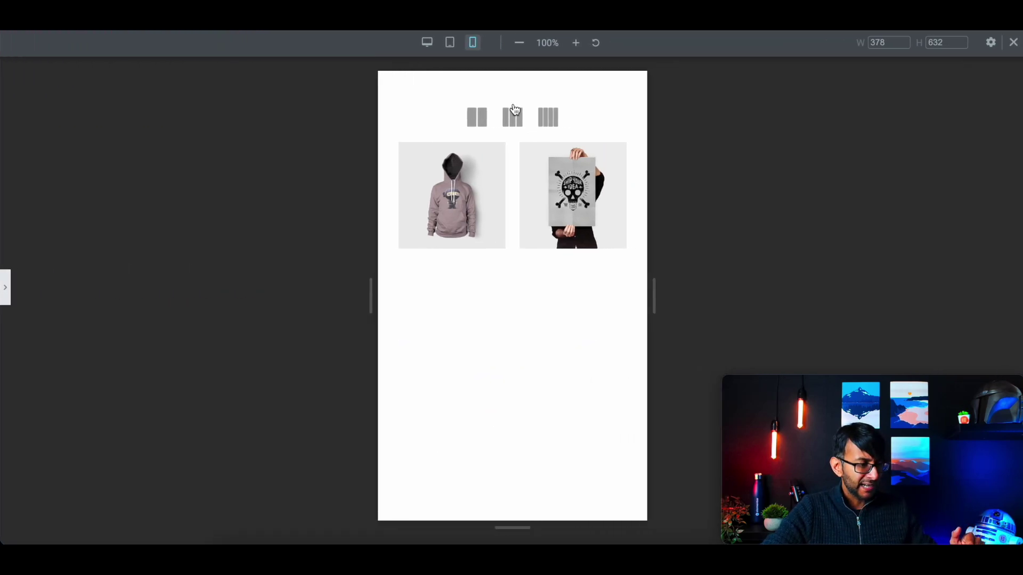
click(540, 120)
click(467, 120)
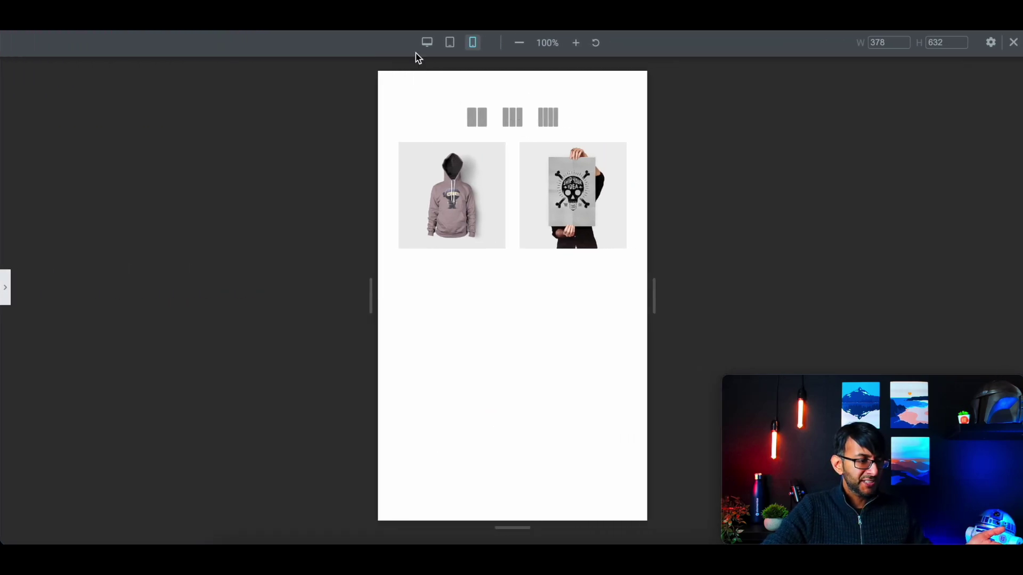
Step: At desktop width, cycle the grid through three, four and two columns, recheck mobile, and end on three columns
click(427, 42)
click(513, 104)
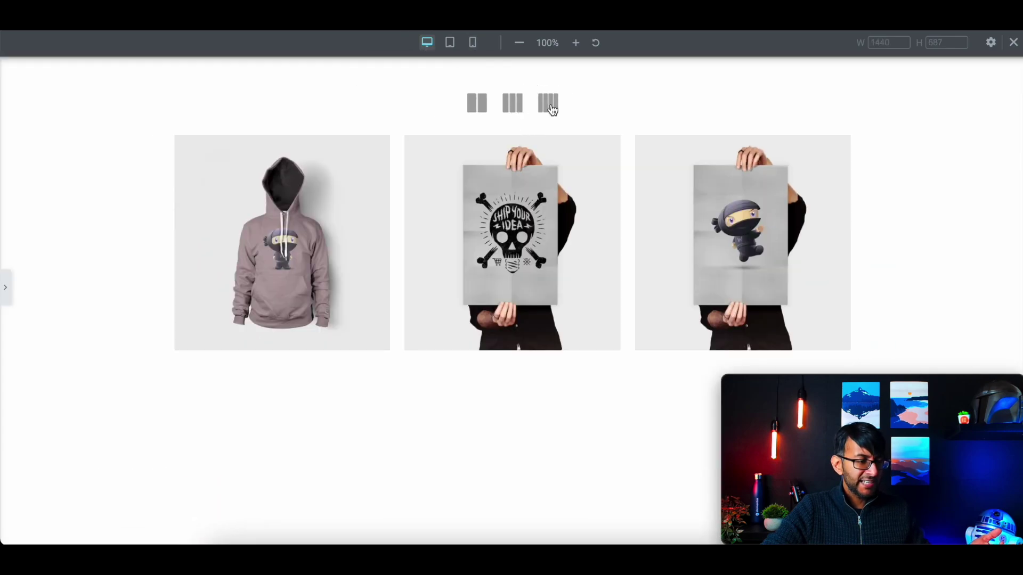
click(547, 104)
click(473, 104)
click(471, 43)
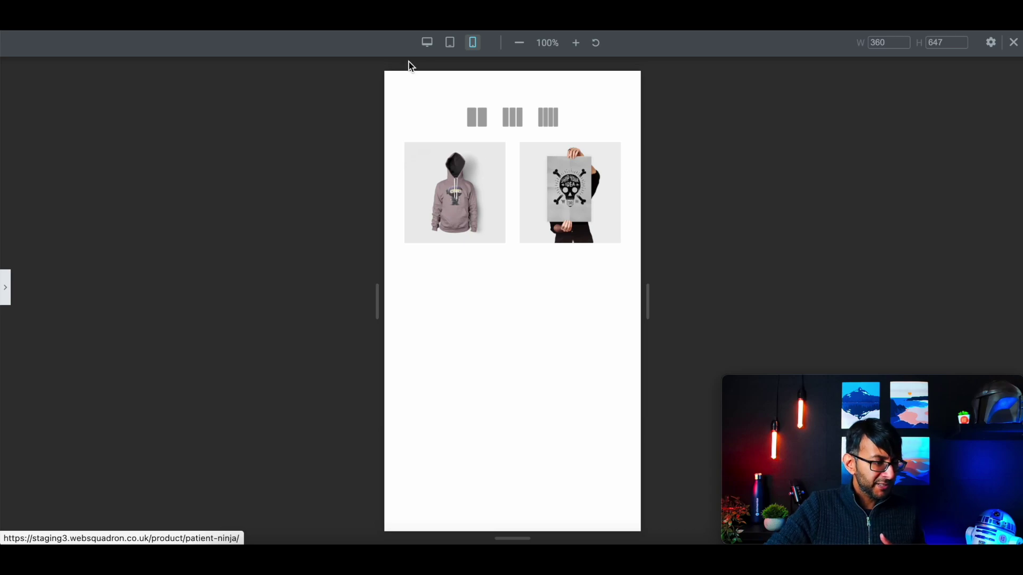
click(427, 42)
click(512, 104)
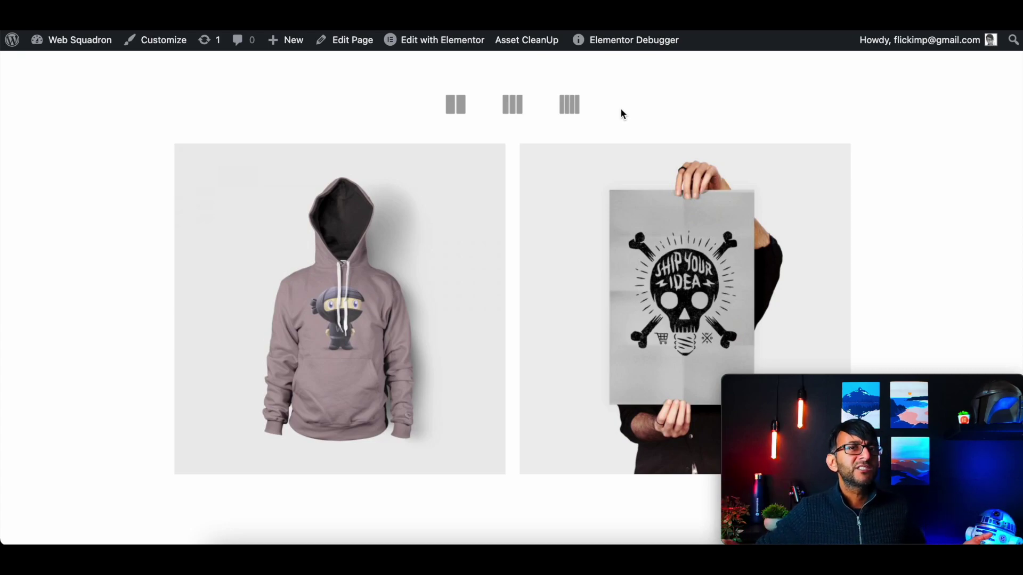
Step: On the live page, switch the grid to four, then two, then three columns side by side
click(566, 112)
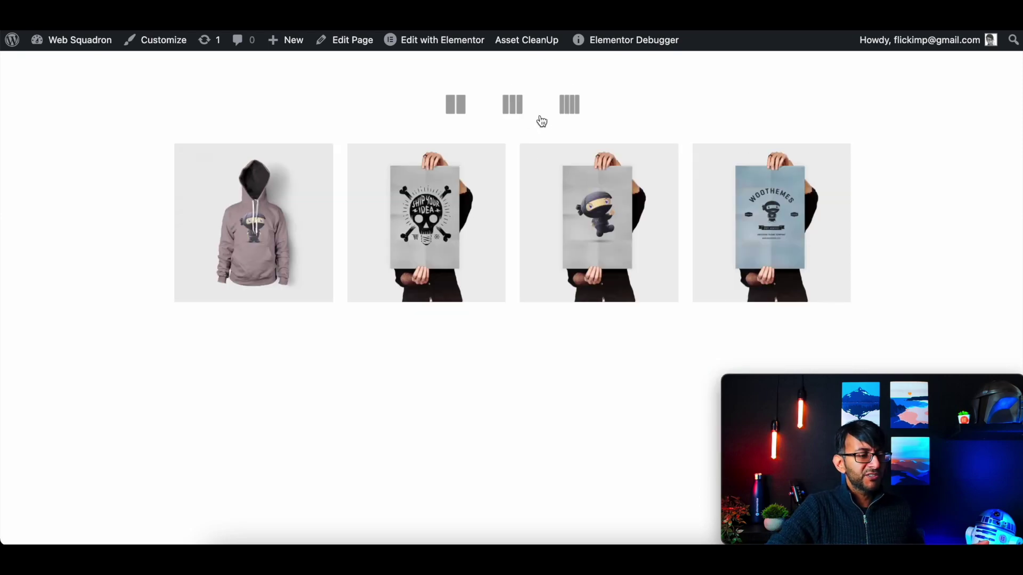
click(451, 109)
click(502, 111)
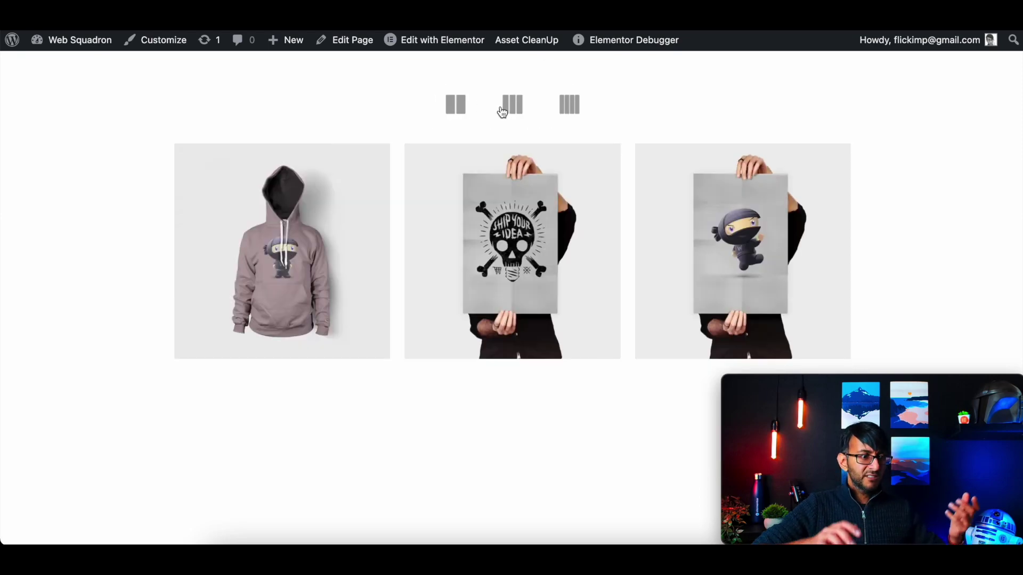